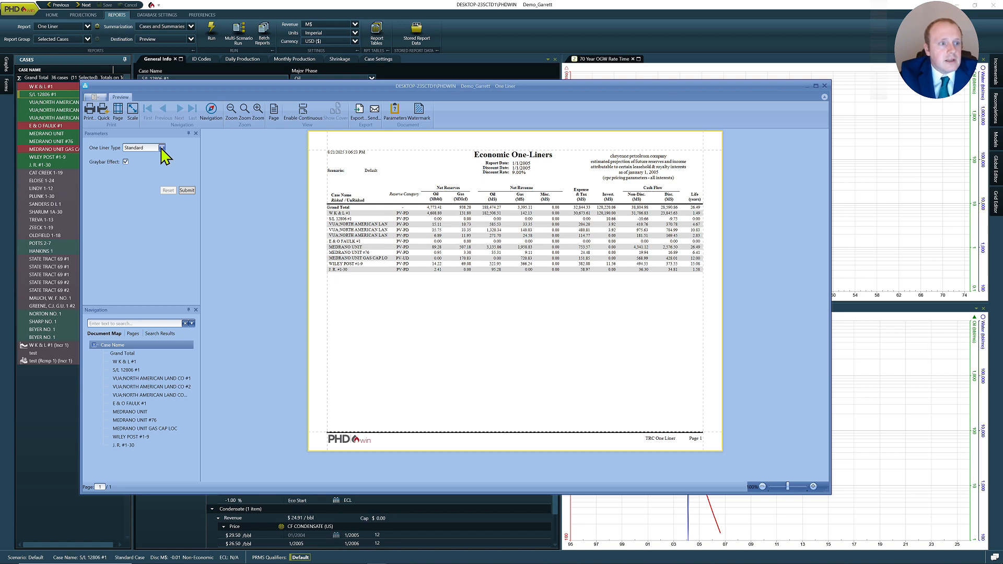
- Set the one-liner type to User Defined with Oil and NGL as products, and submit the report
click(162, 148)
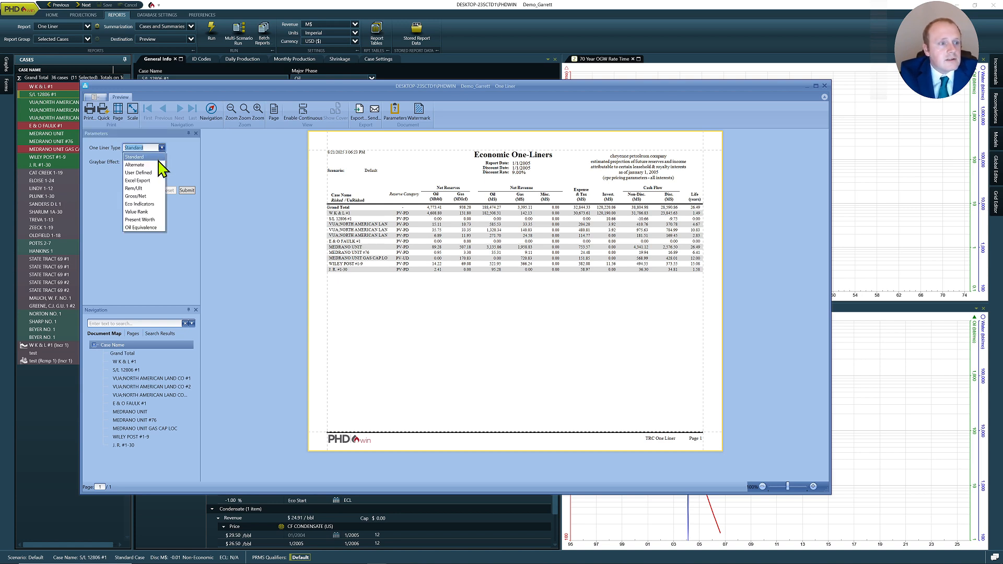
click(154, 174)
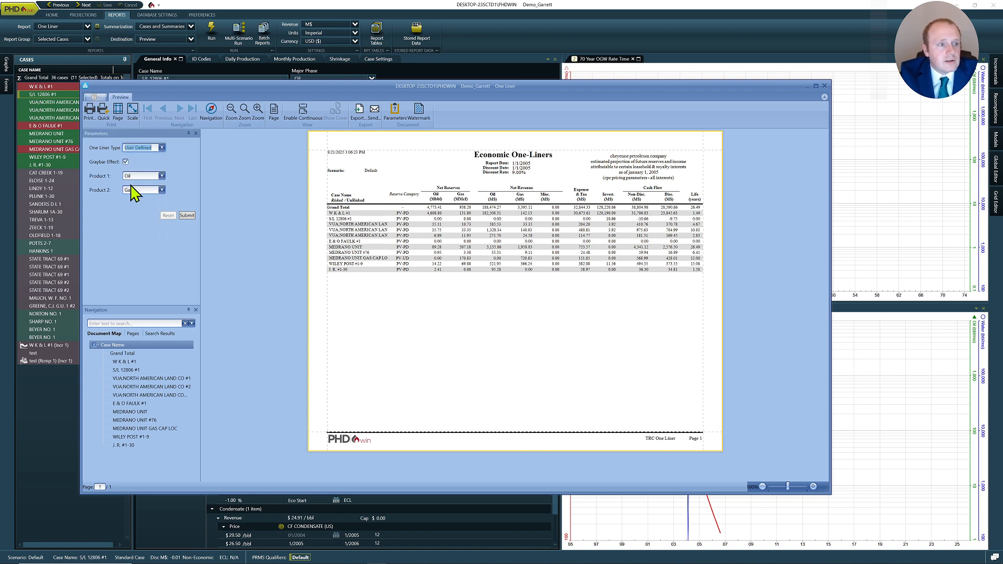
click(162, 191)
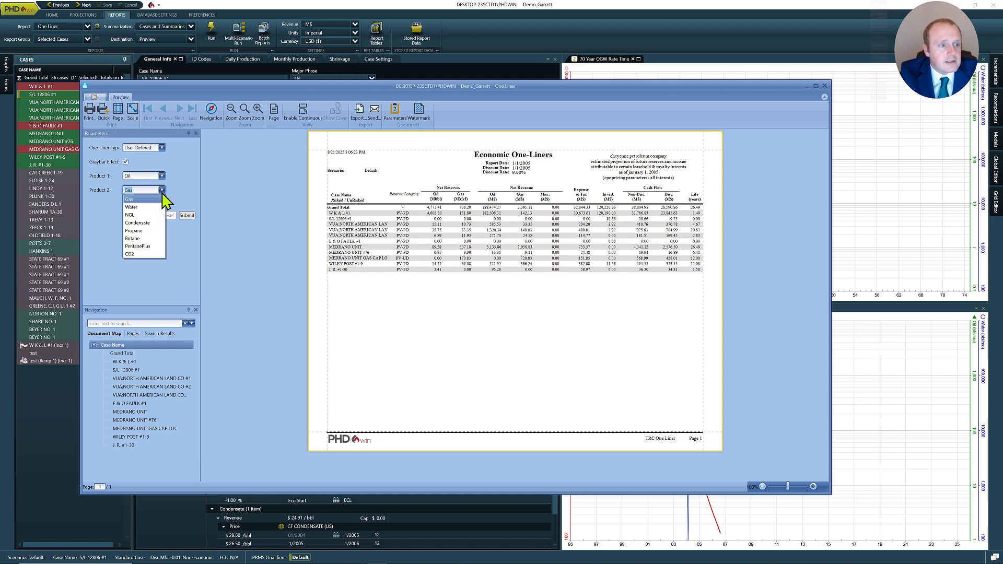
click(158, 215)
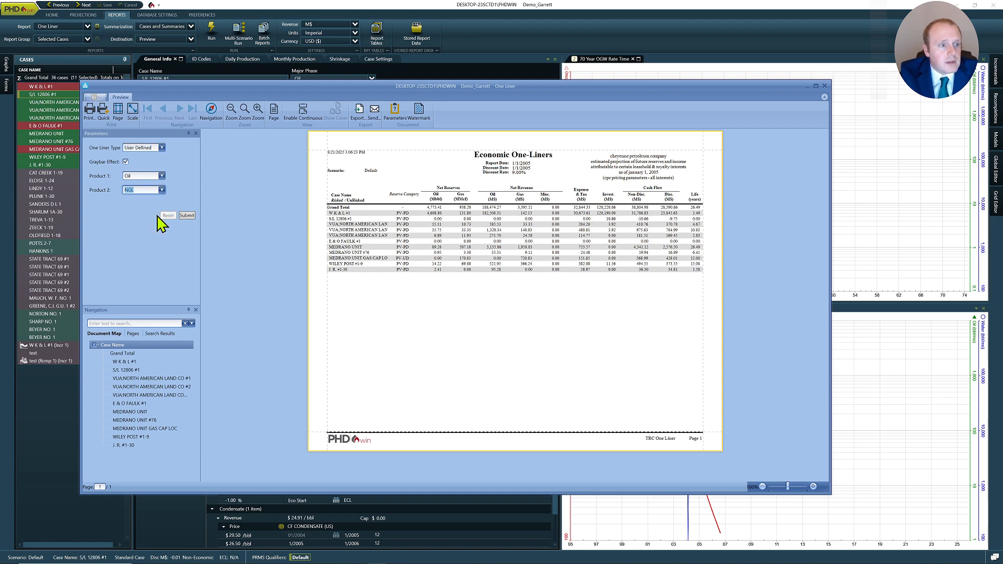
click(187, 216)
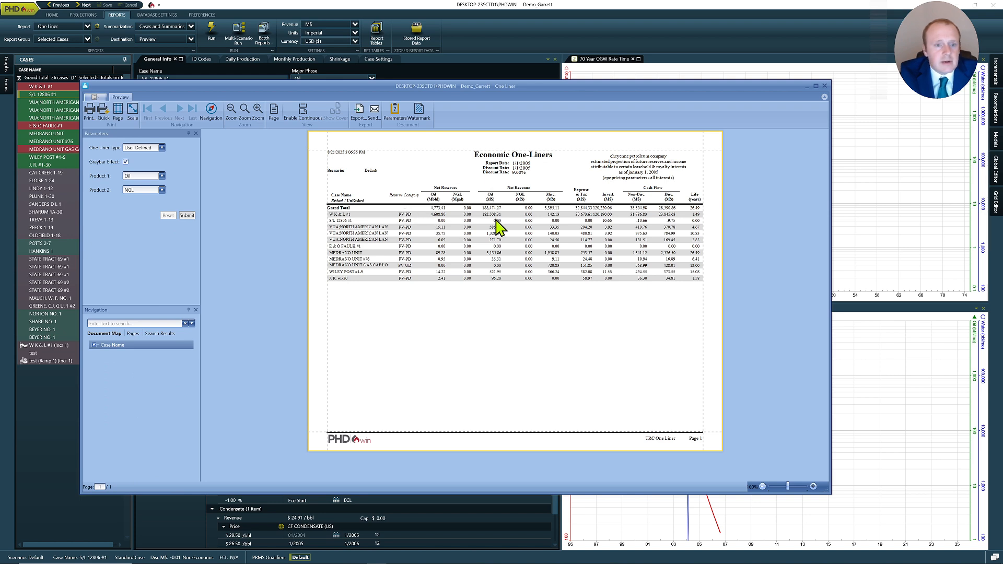
- Switch the one-liner type to Oil Equivalence and submit the report
click(162, 148)
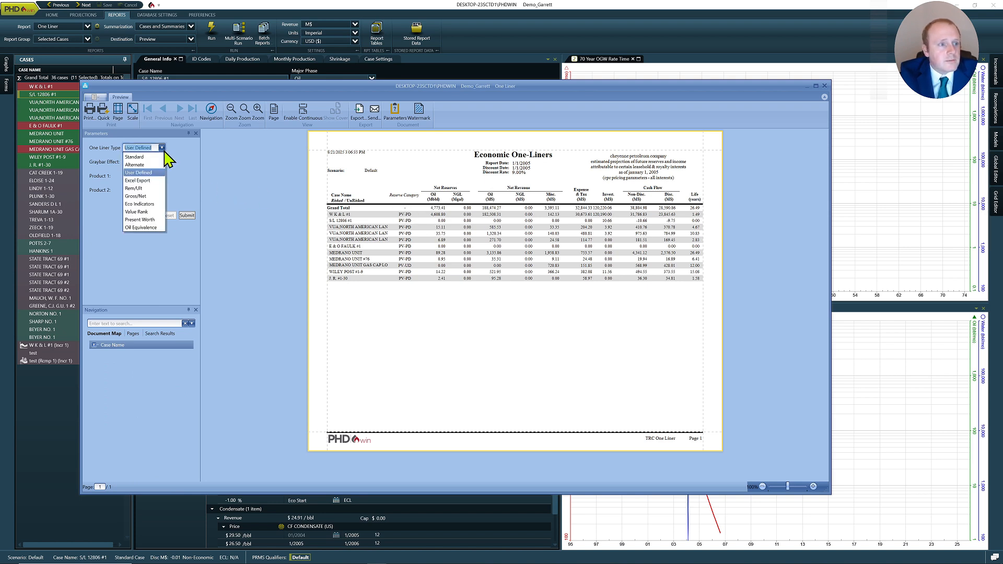
click(157, 227)
click(189, 191)
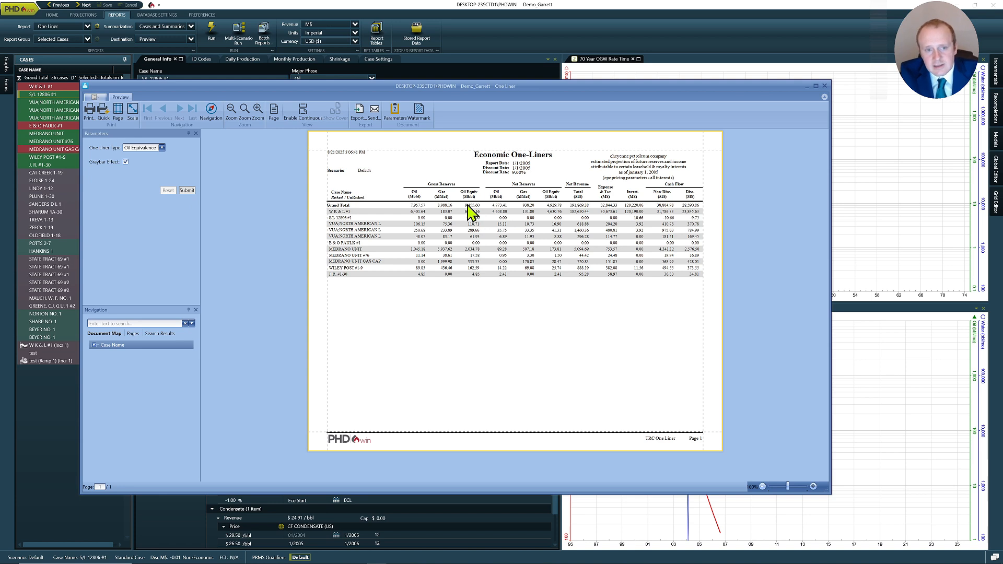
- Switch the one-liner type to Value Rank and submit the report
click(162, 148)
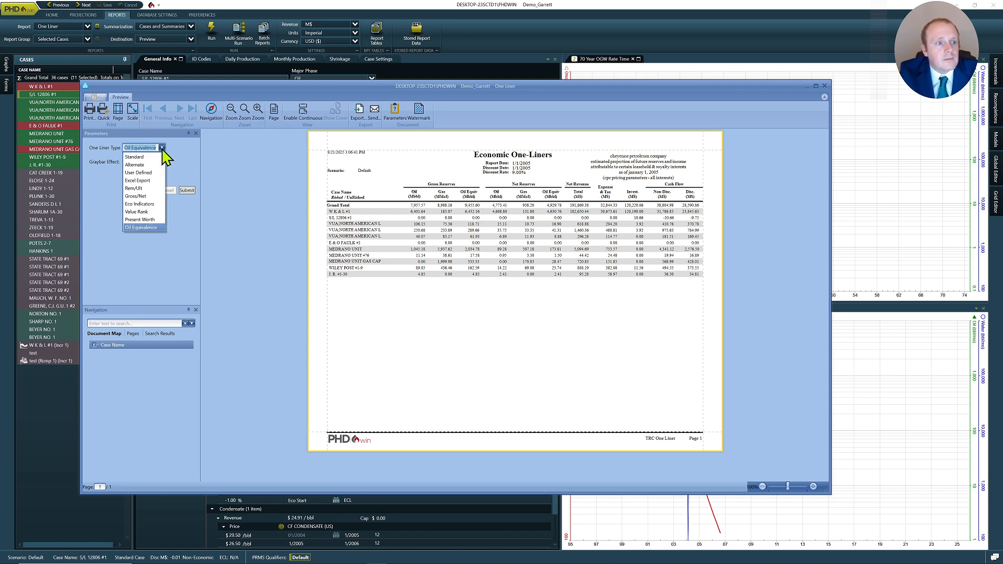
click(154, 212)
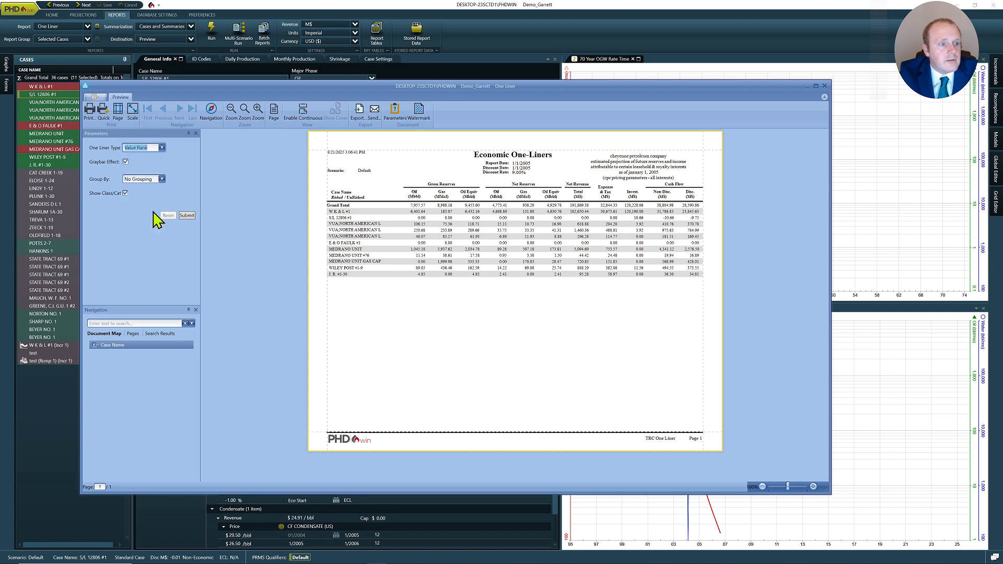
click(186, 216)
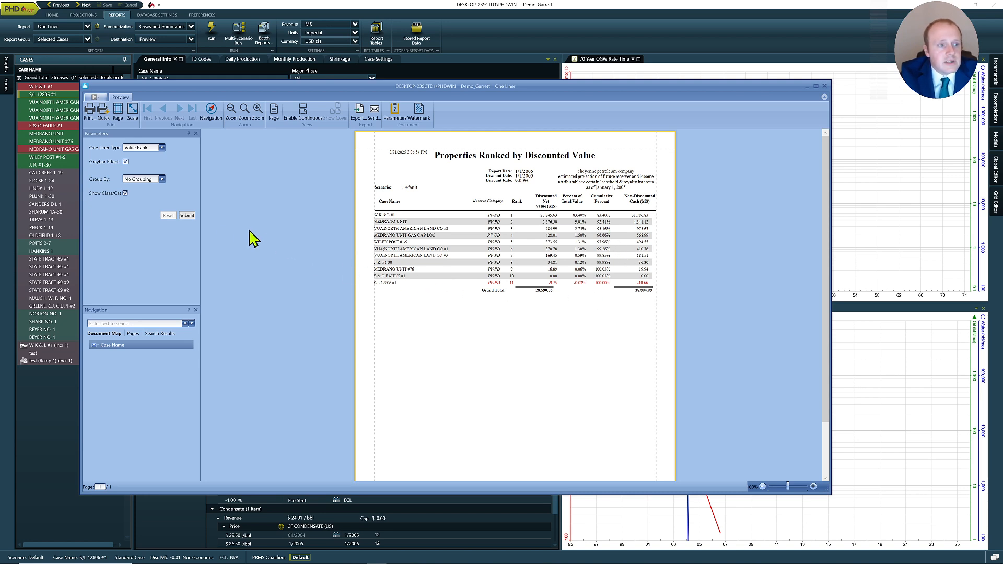
- Group the value-rank report by Class and Category and submit it
click(162, 179)
click(154, 198)
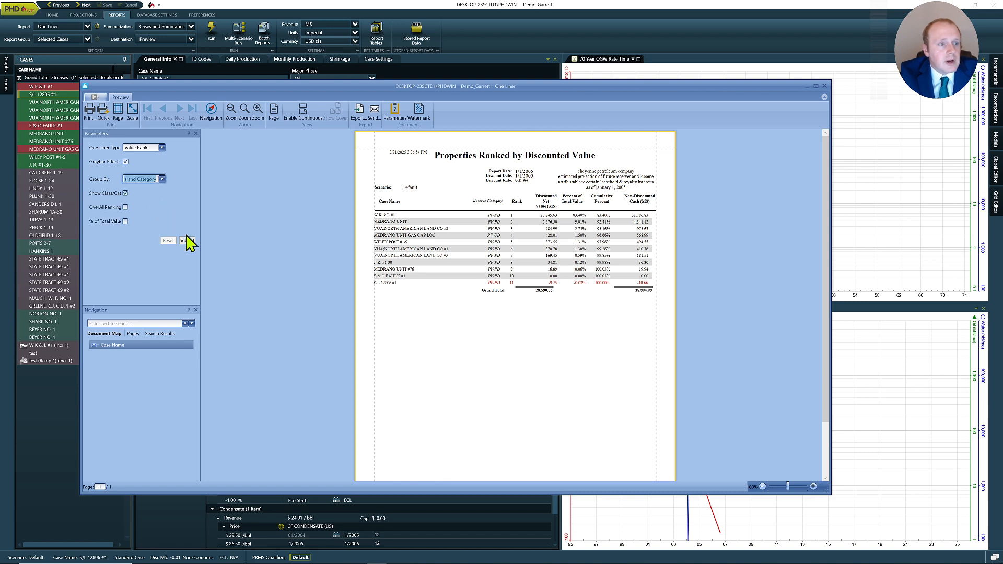
click(192, 241)
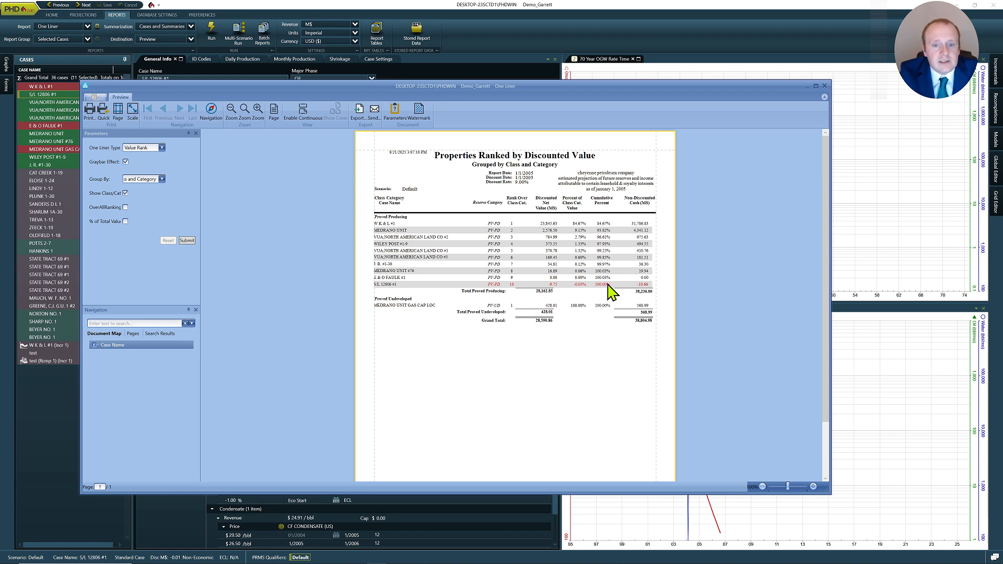
- Enable Over All Ranking and % of Total Value, then resubmit the value-rank report
click(125, 208)
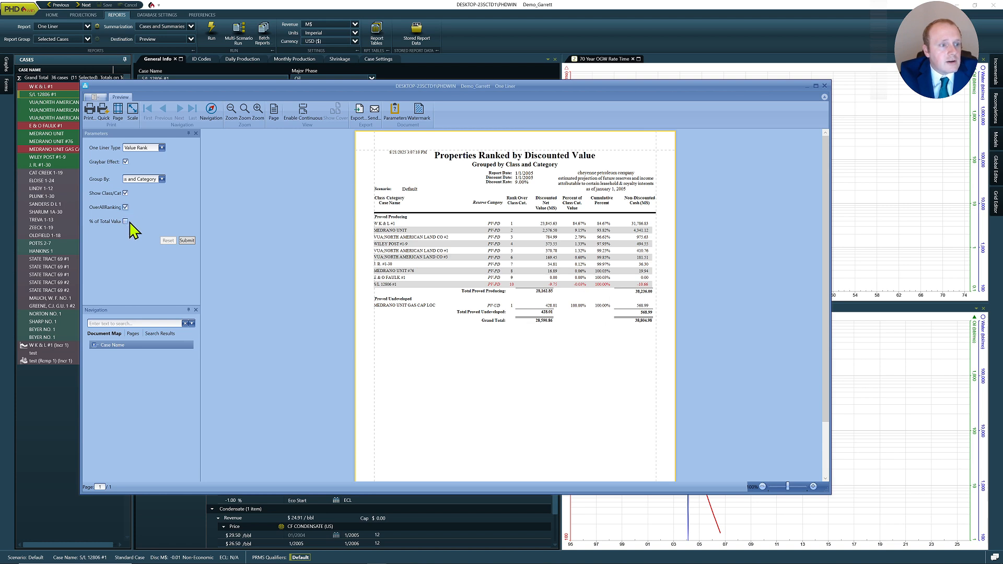
click(125, 222)
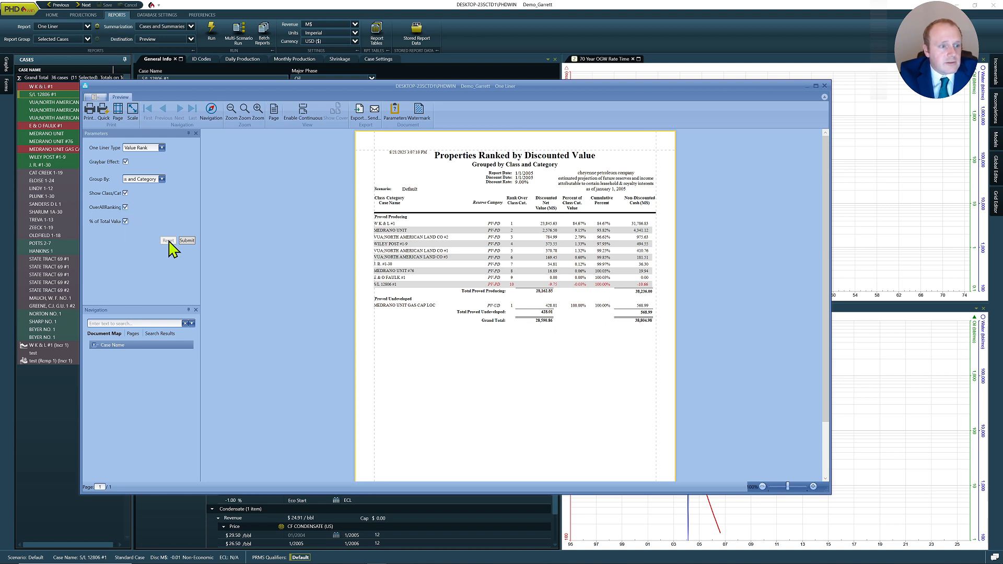
click(188, 241)
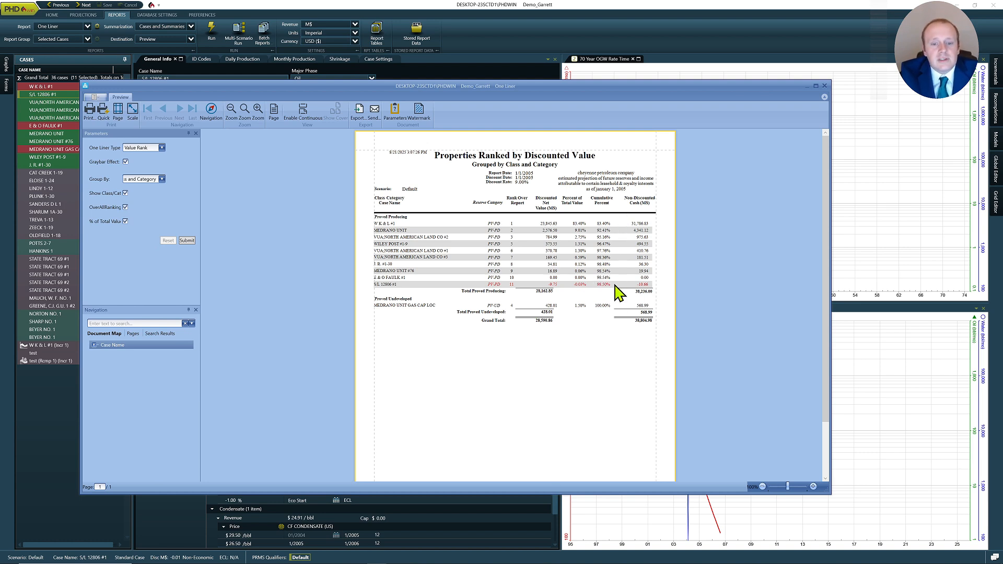
- Switch the one-liner type to Present Worth and submit the report
click(162, 178)
click(164, 190)
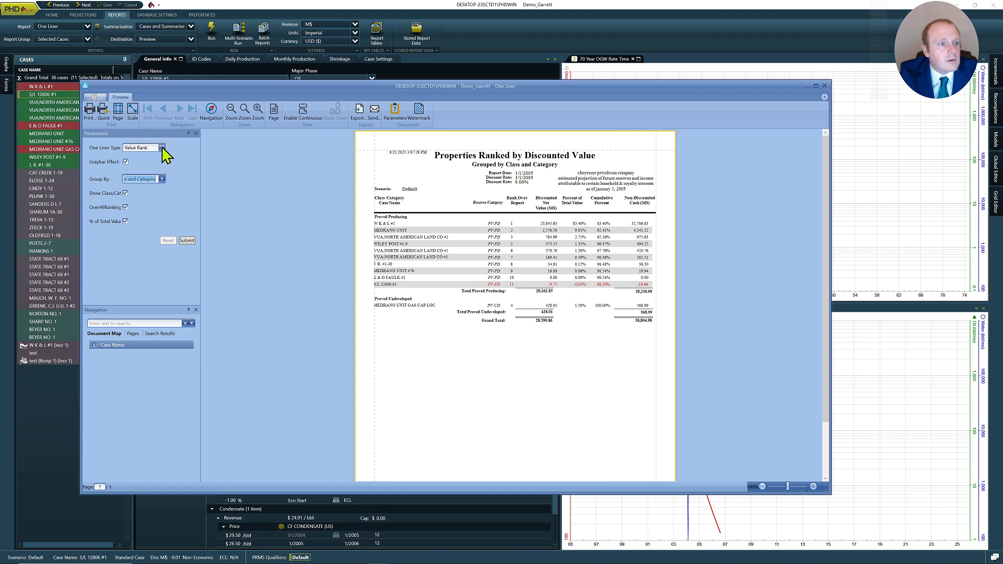
click(162, 148)
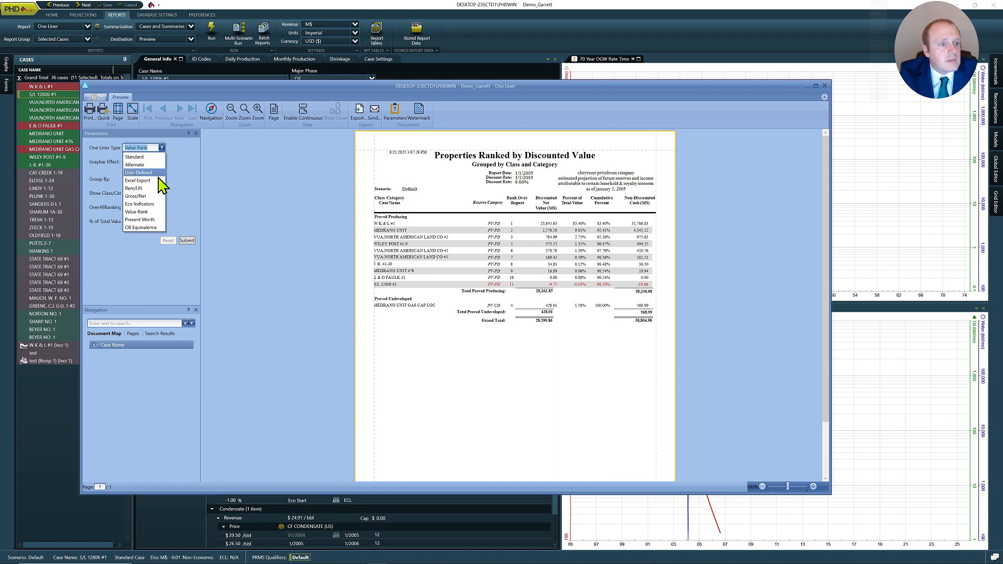
click(152, 220)
click(189, 190)
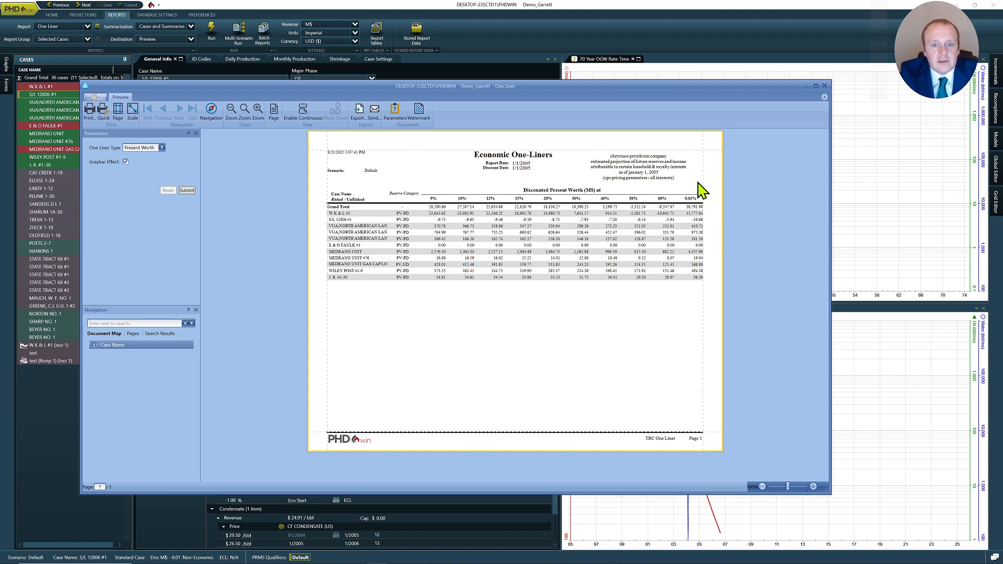
- Close the report preview window and switch to the presentation
click(825, 87)
key(alt+Tab)
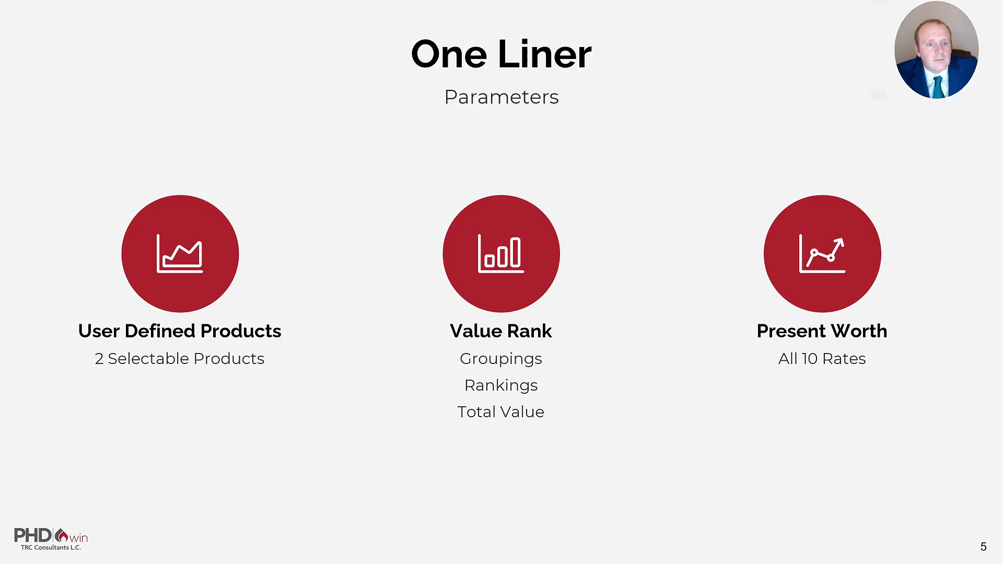
key(Right)
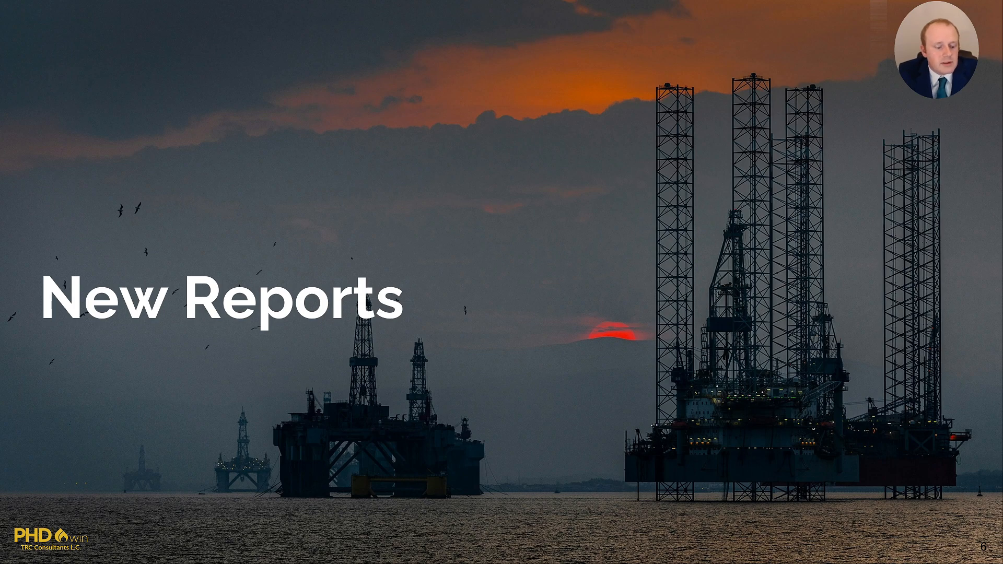
key(Right)
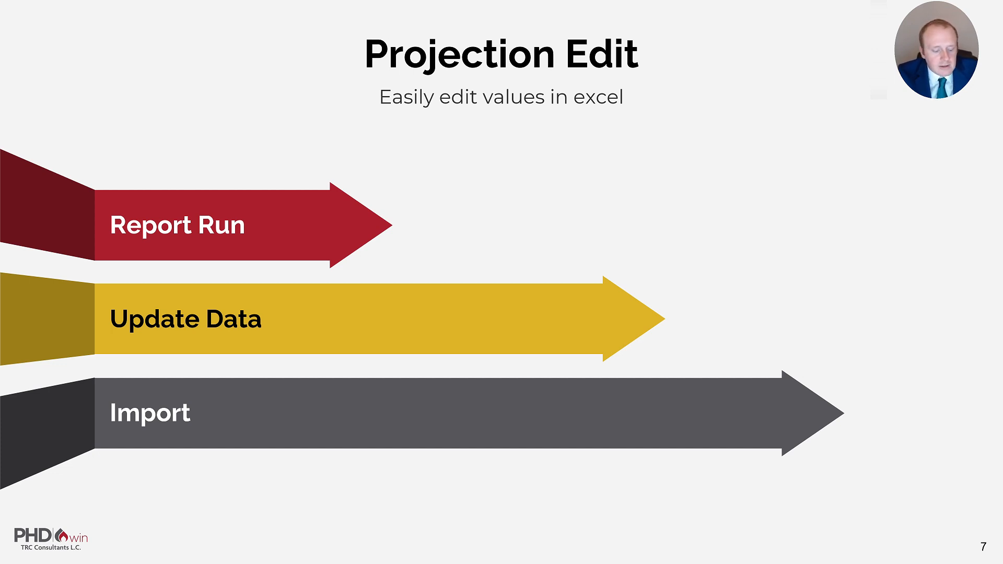
- Return to PHDwin, choose the Projection Edit report and run it
key(alt+Tab)
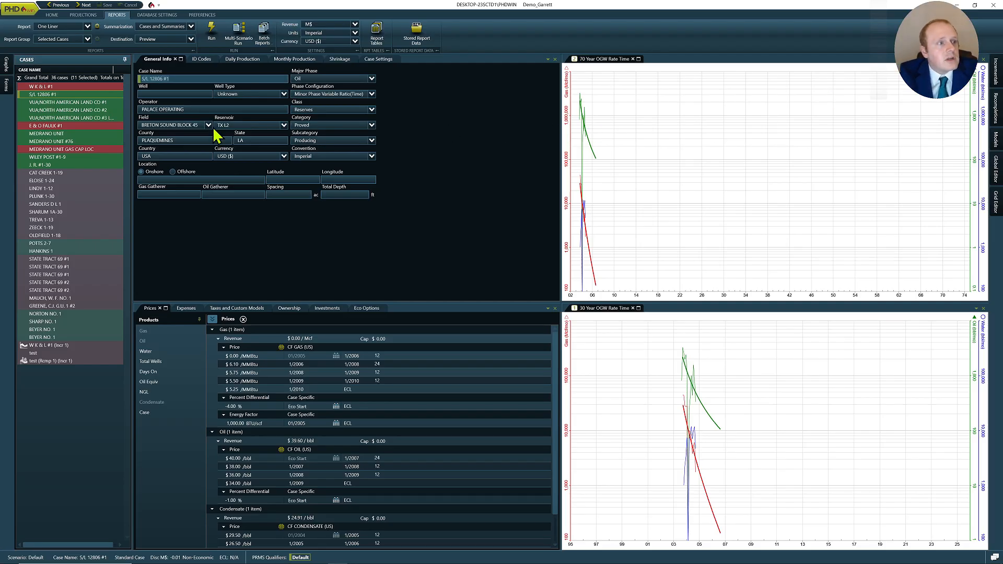
click(87, 26)
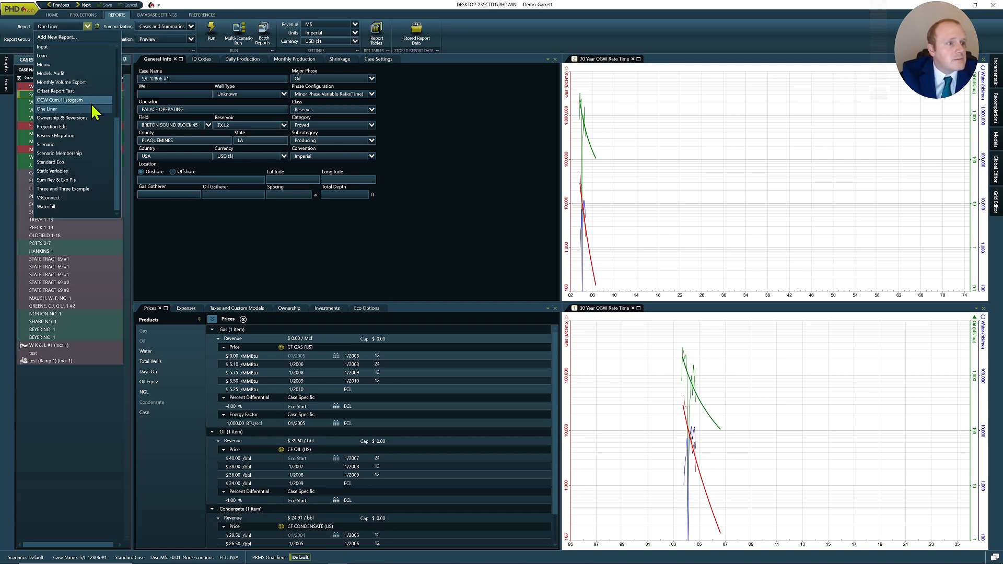
click(91, 126)
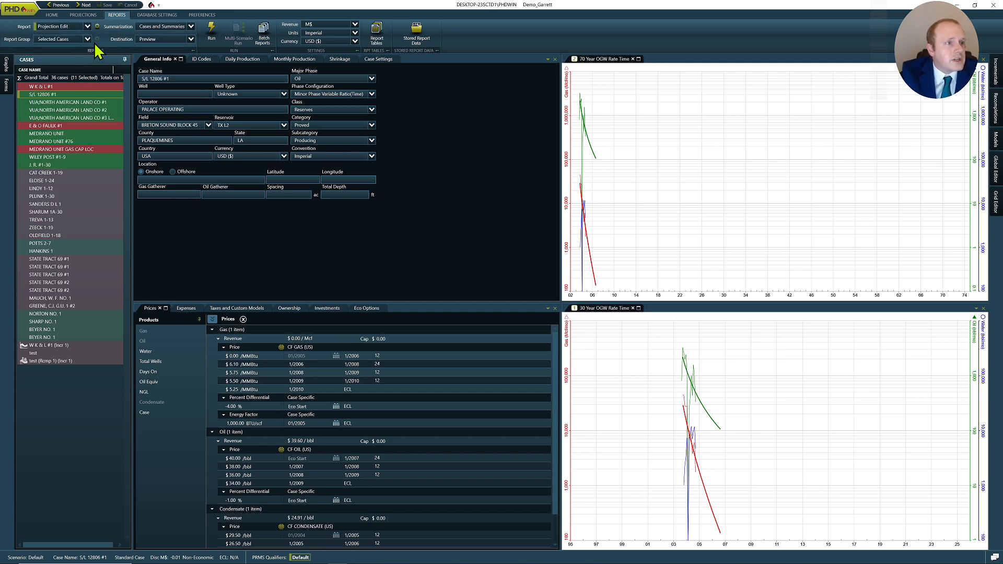
click(211, 33)
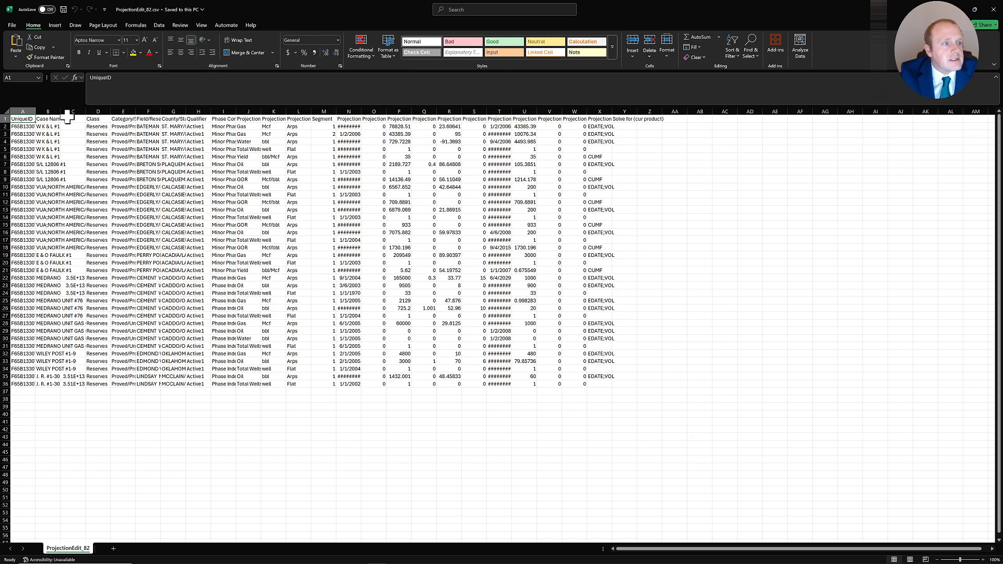
- Autofit the width of all columns in the exported projection sheet
click(6, 110)
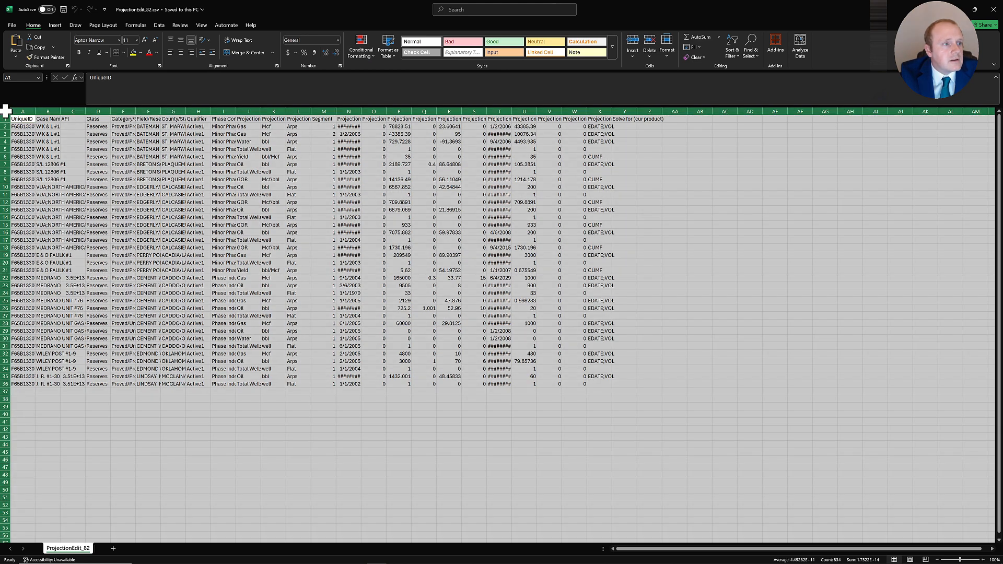
double_click(35, 110)
click(448, 430)
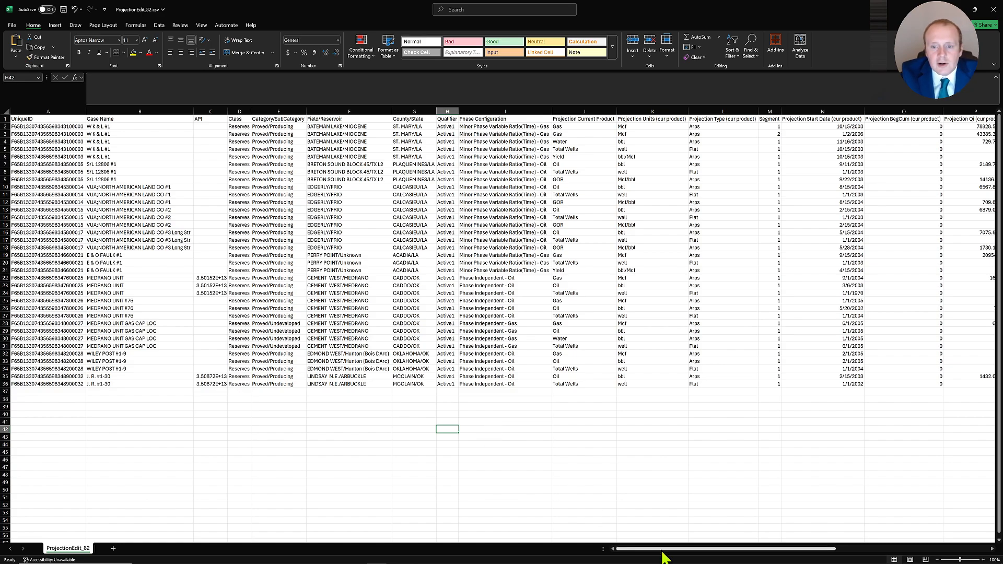
- Set the Projection End Date in row 3 to 6/29/2007
drag(664, 549, 824, 528)
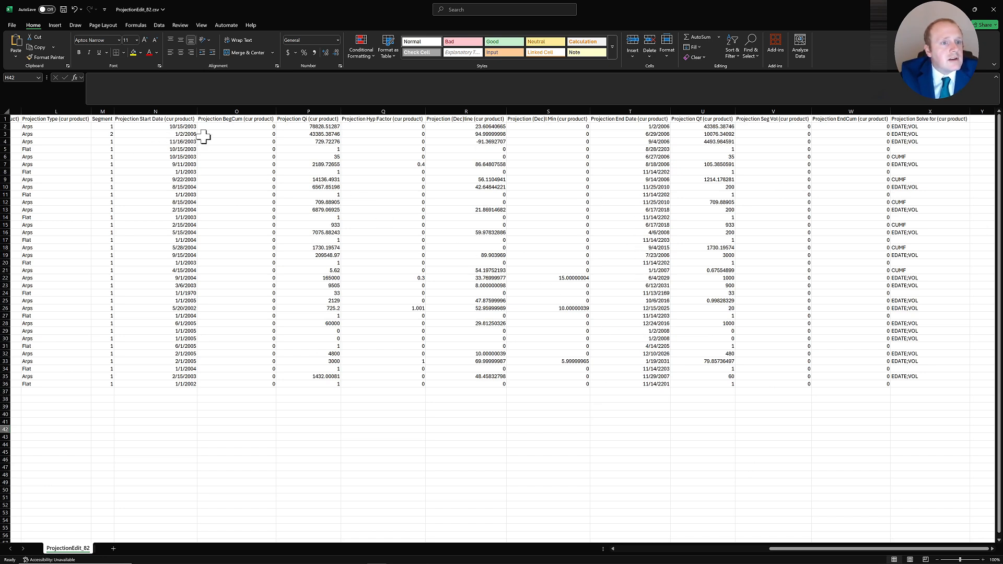
click(666, 135)
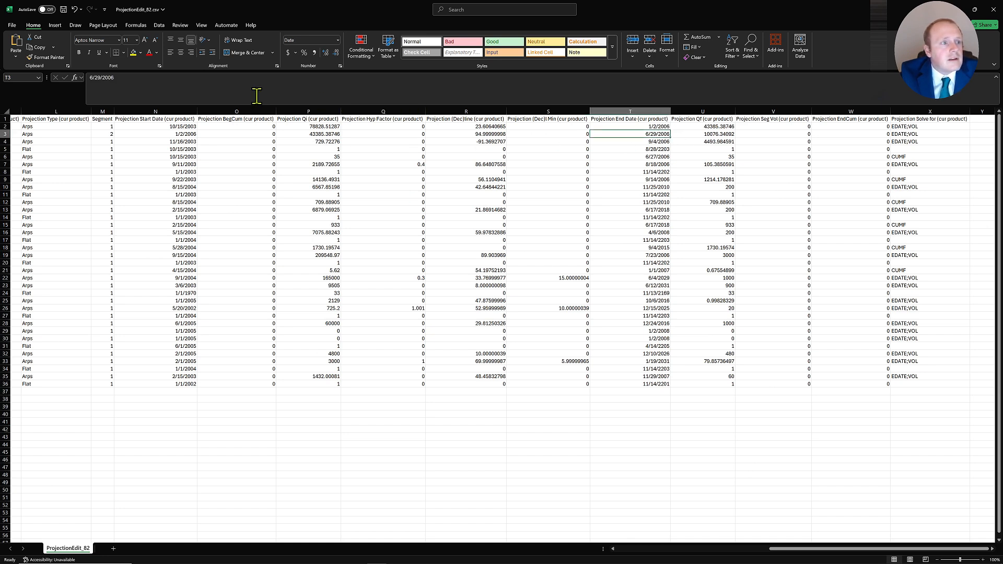
click(232, 85)
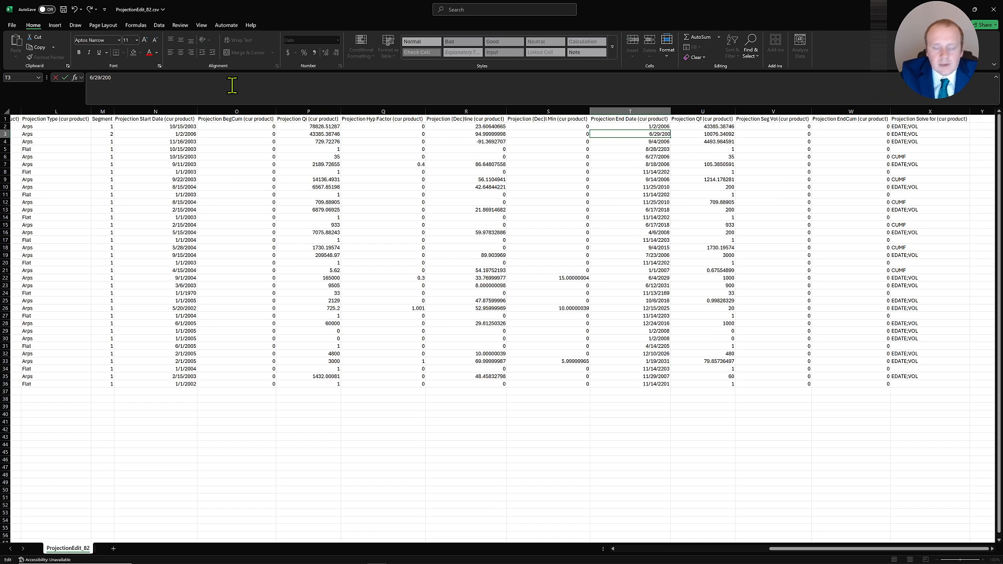
text(7)
key(Return)
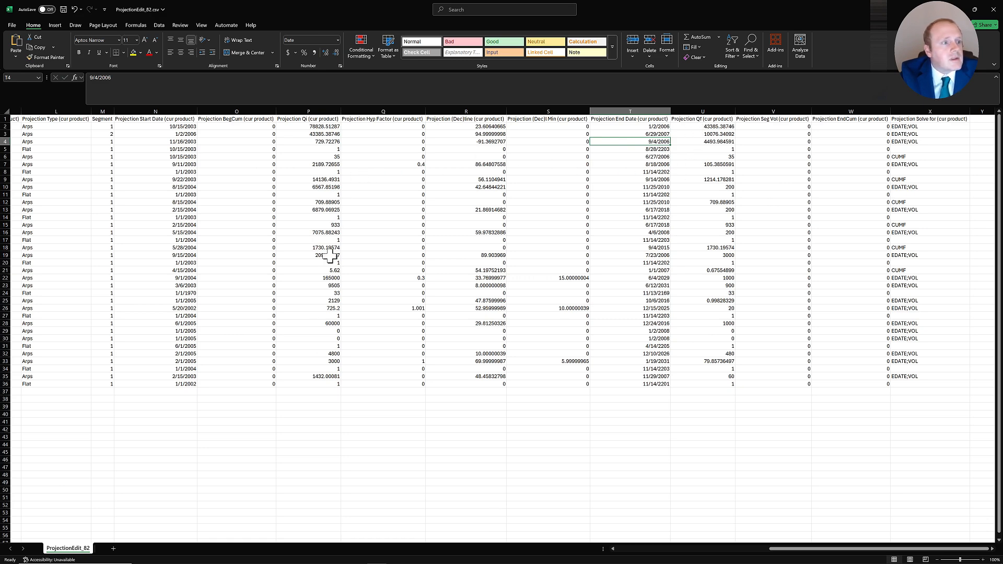
- Set the Projection Qf value in row 7 to 321
click(613, 550)
click(614, 549)
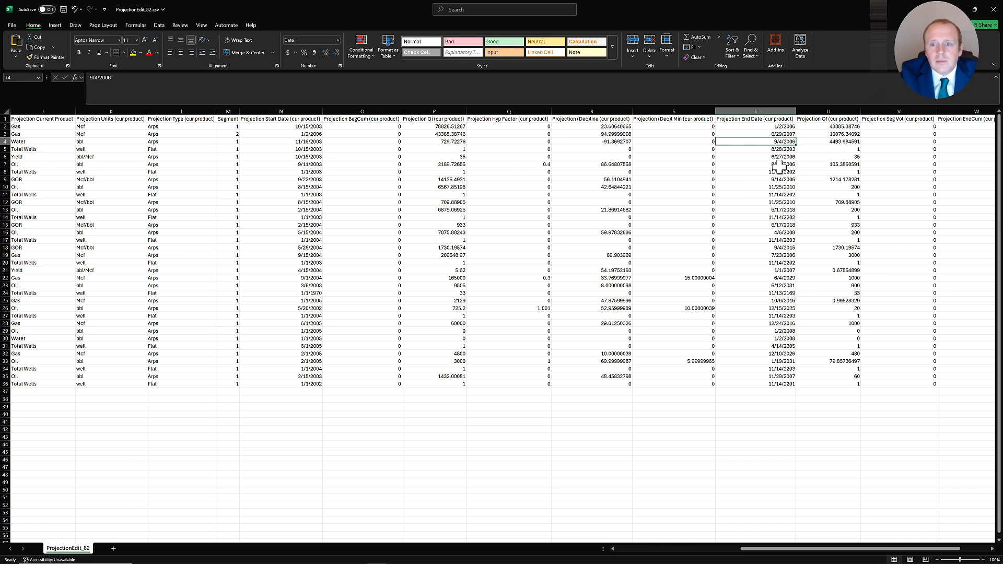
click(831, 164)
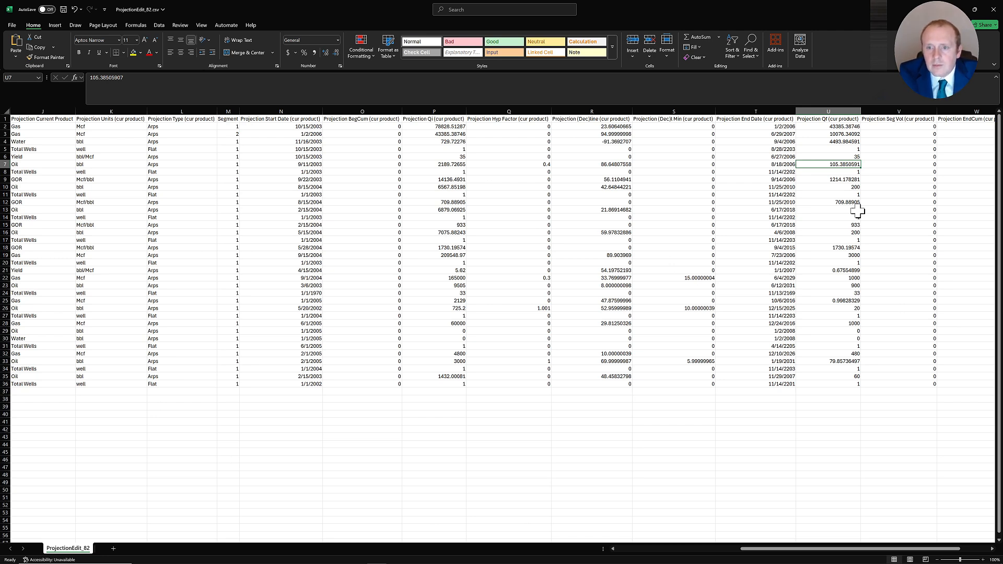
text(321)
key(Return)
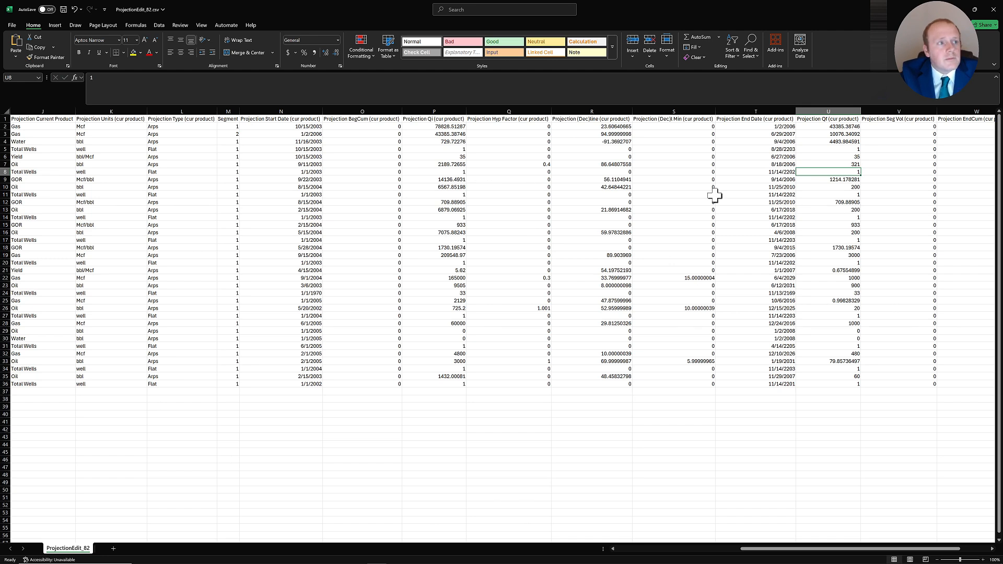
- Save the edited sheet as ProjectionEdit_82.csv in CSV format to USB Drive (E:)
click(12, 25)
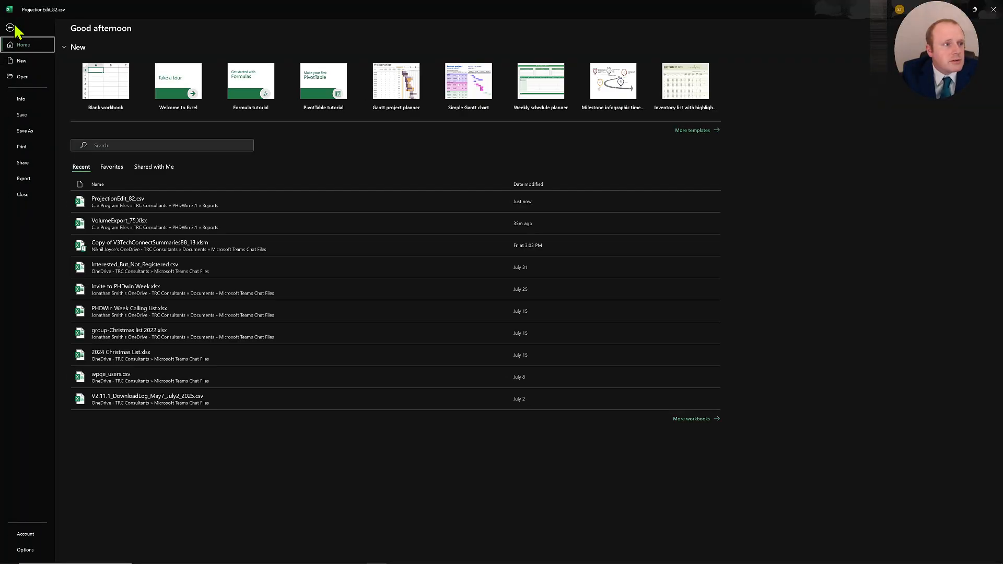
click(30, 134)
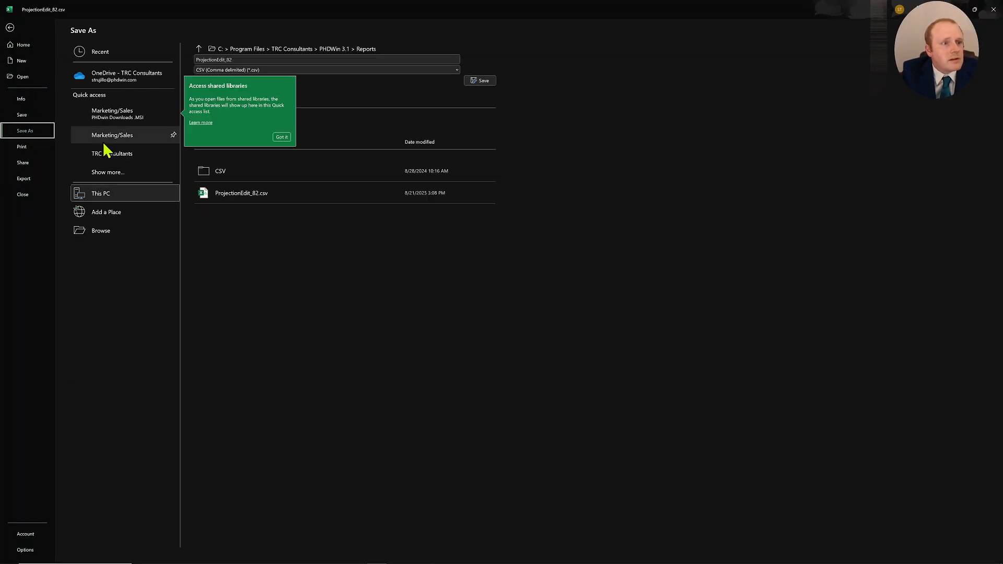
click(121, 231)
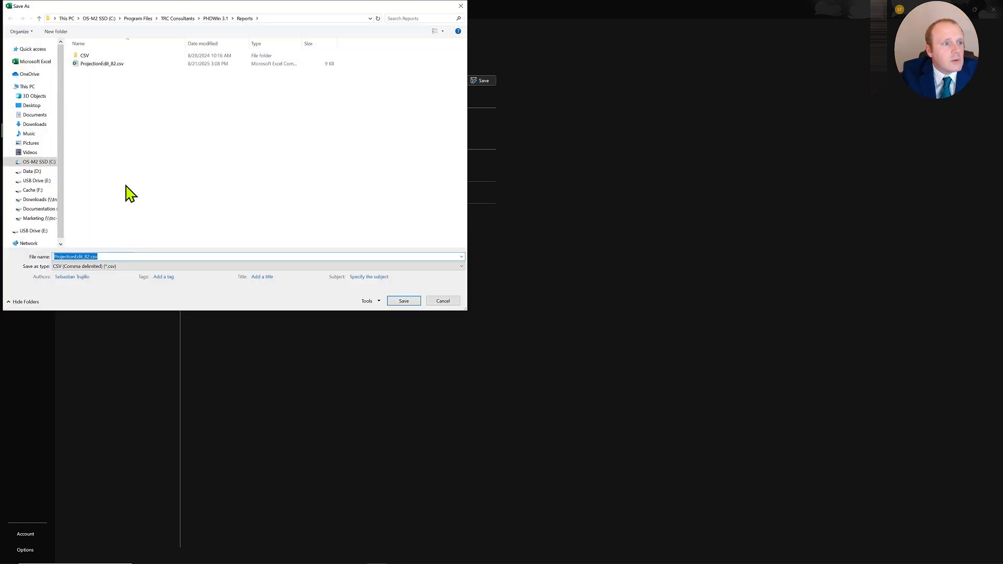
click(35, 180)
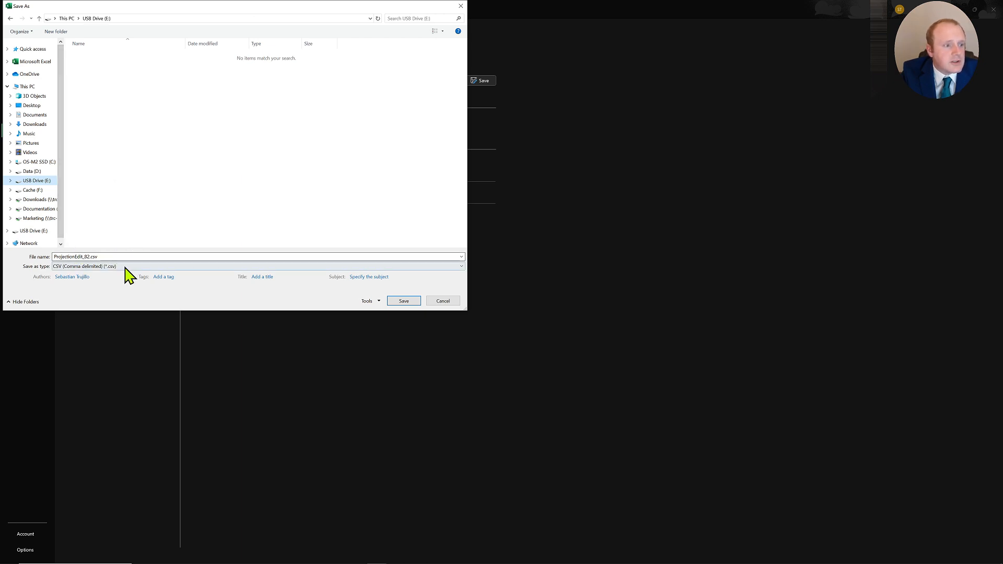
click(404, 303)
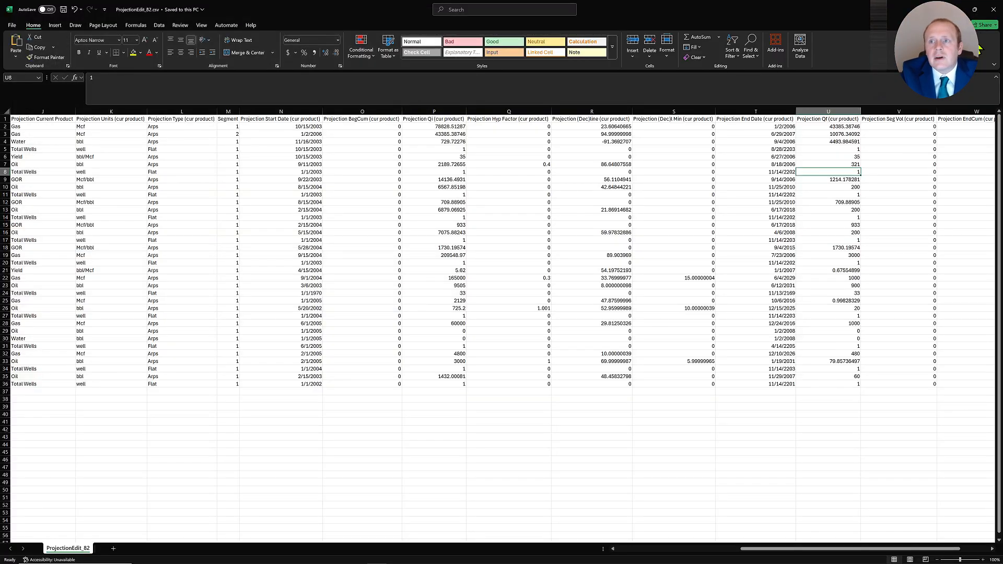
- Return to PHDwin and start an import of ProjectionEdit_82.csv from USB Drive (E:)
click(957, 9)
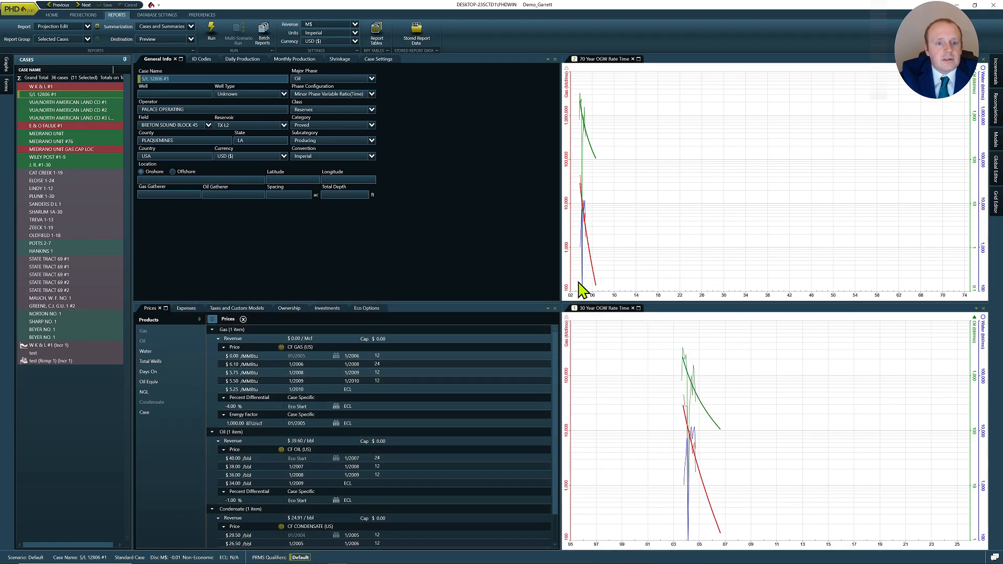
click(368, 557)
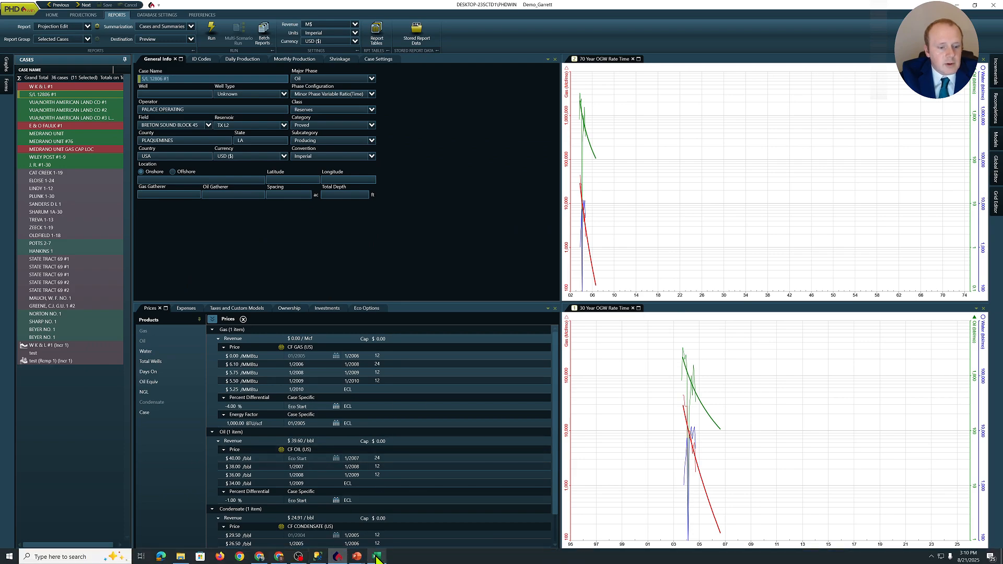
click(992, 11)
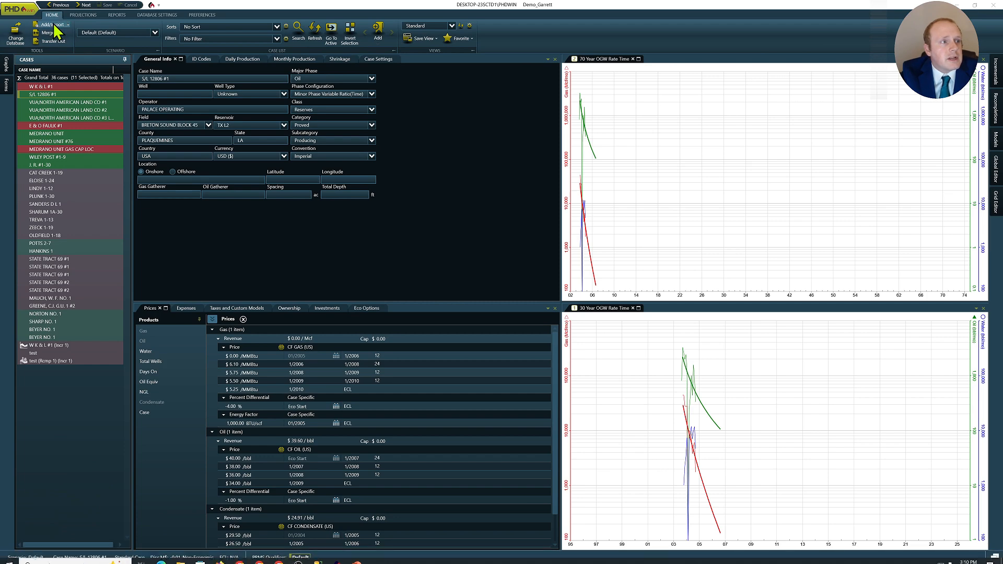
click(57, 25)
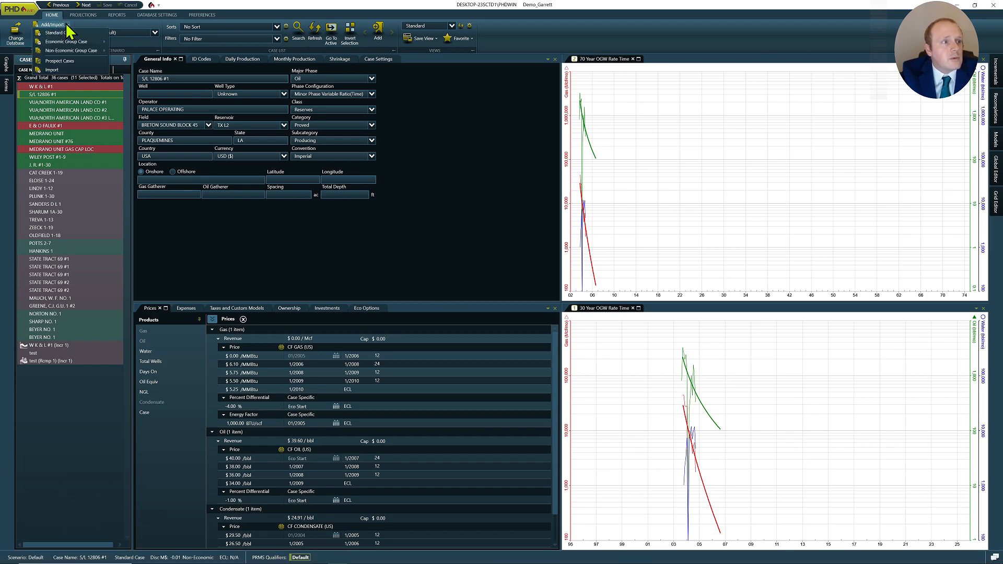
click(55, 69)
click(297, 107)
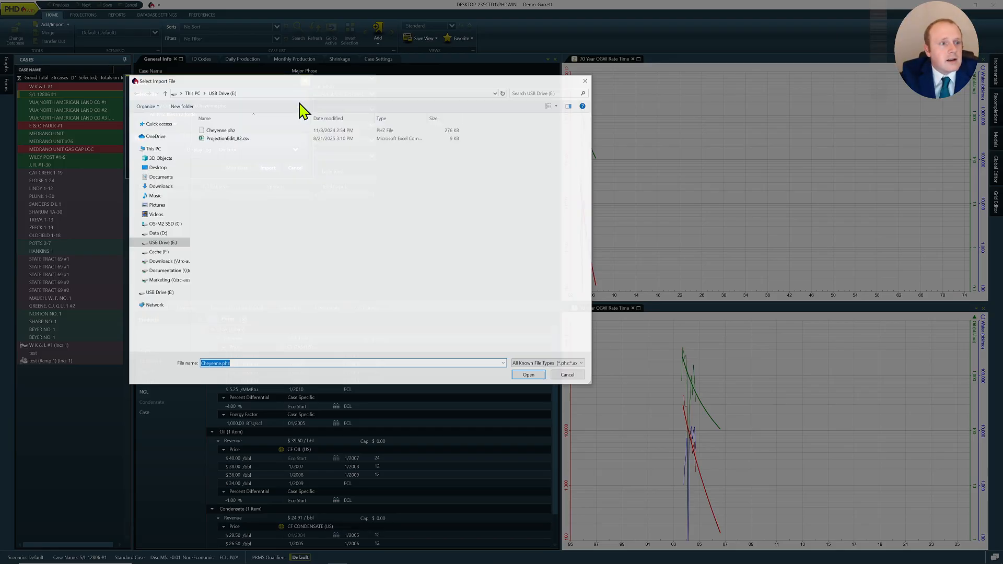
click(250, 139)
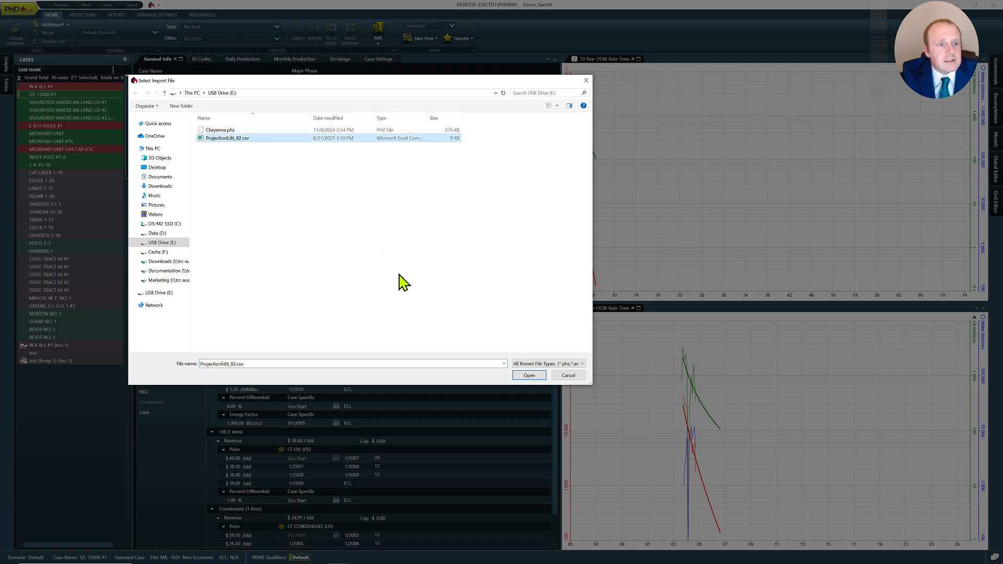
click(529, 376)
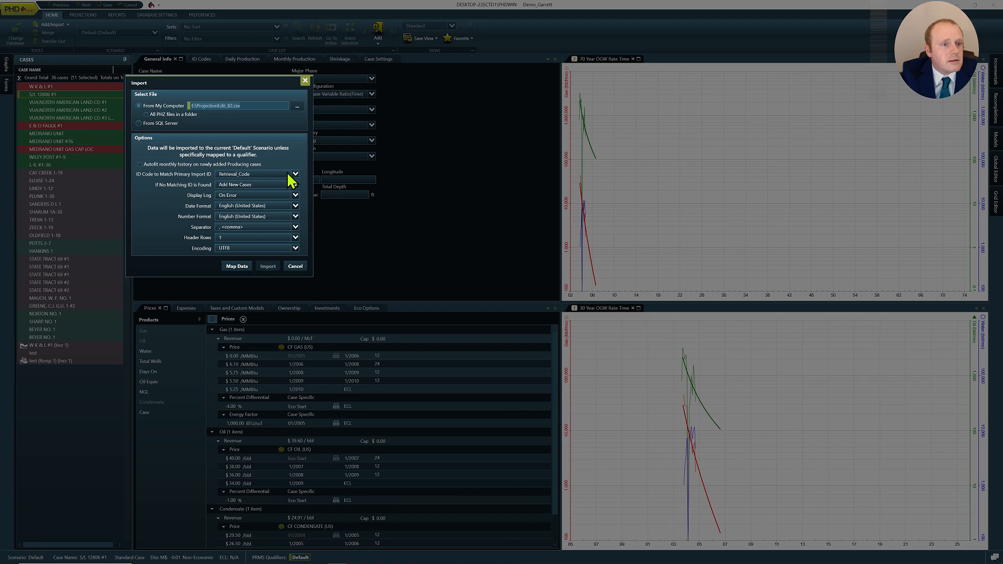
- Open the import field mapping, review the mapped projection fields, and import the file
click(237, 267)
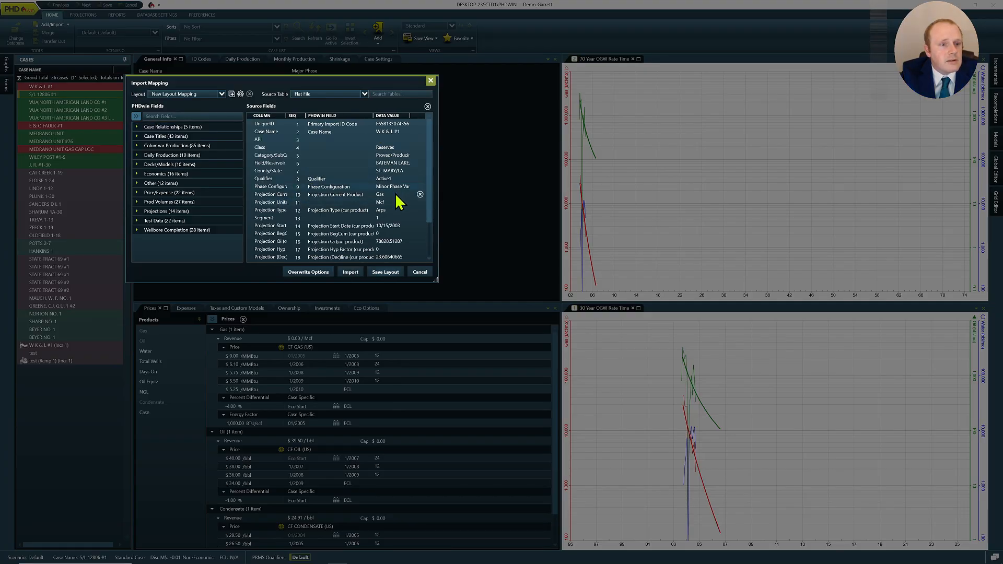
scroll(409, 198, down, 2)
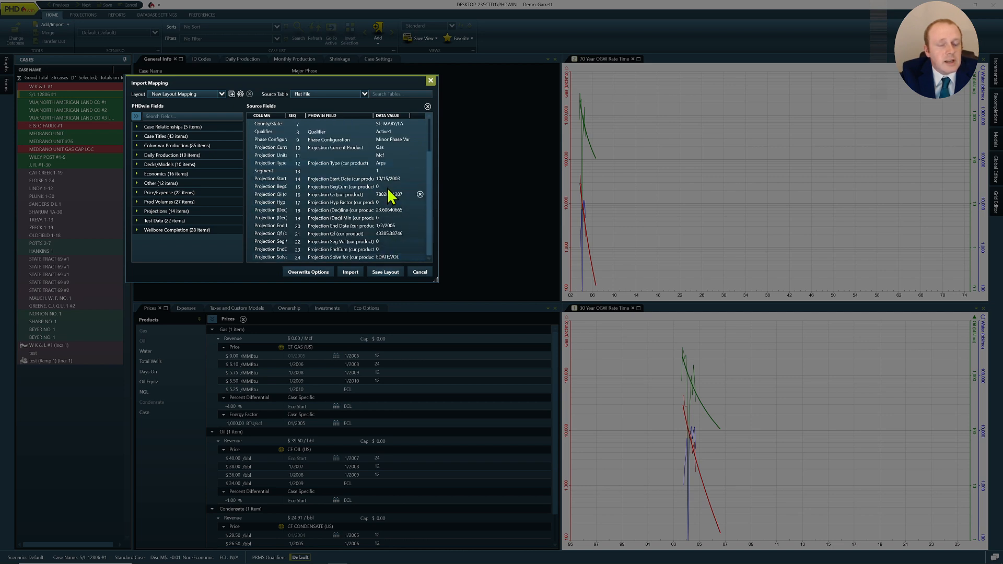
scroll(348, 259, up, 2)
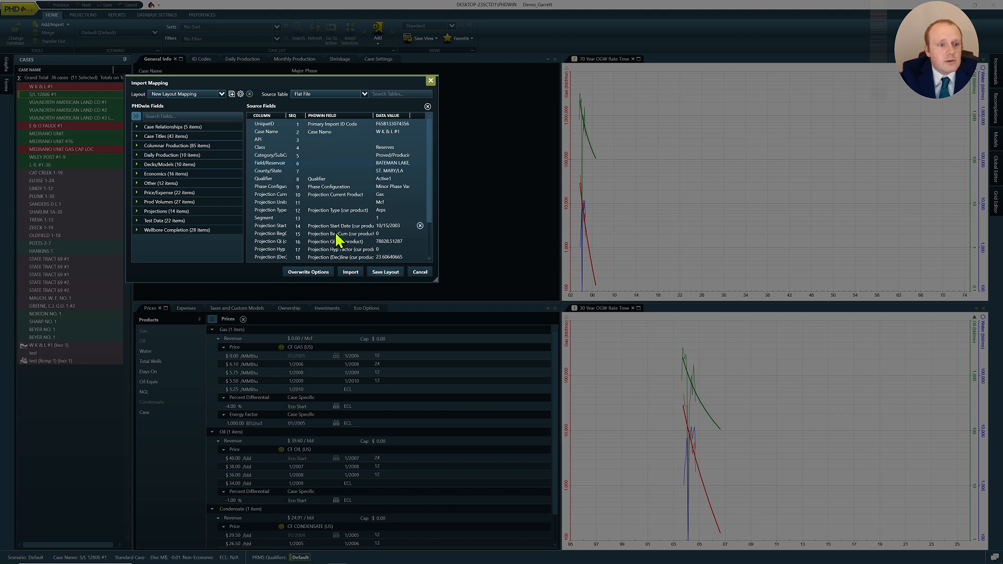
click(350, 273)
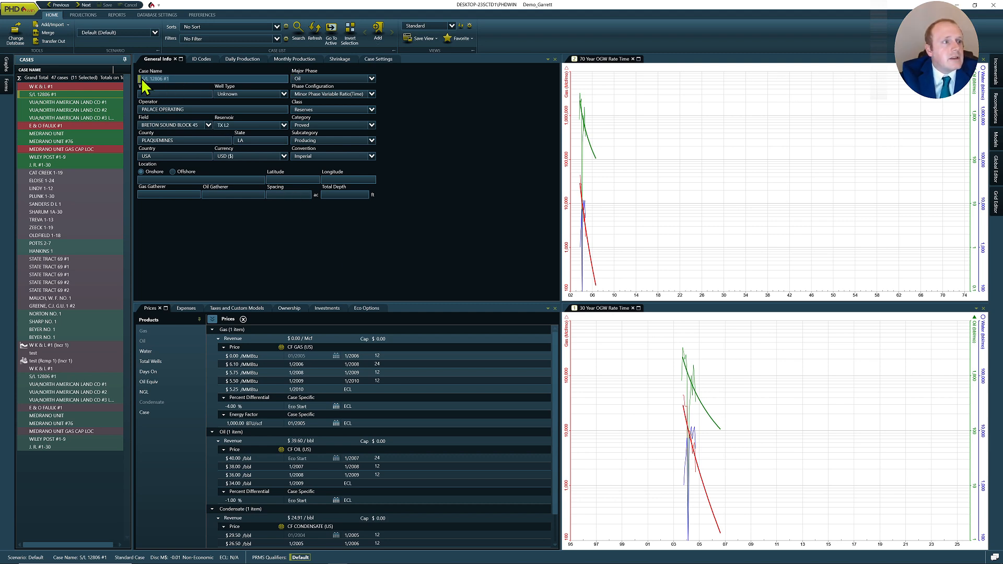
- Inspect the Oil projection parameters of several cases on the Projections tab
click(93, 95)
click(93, 16)
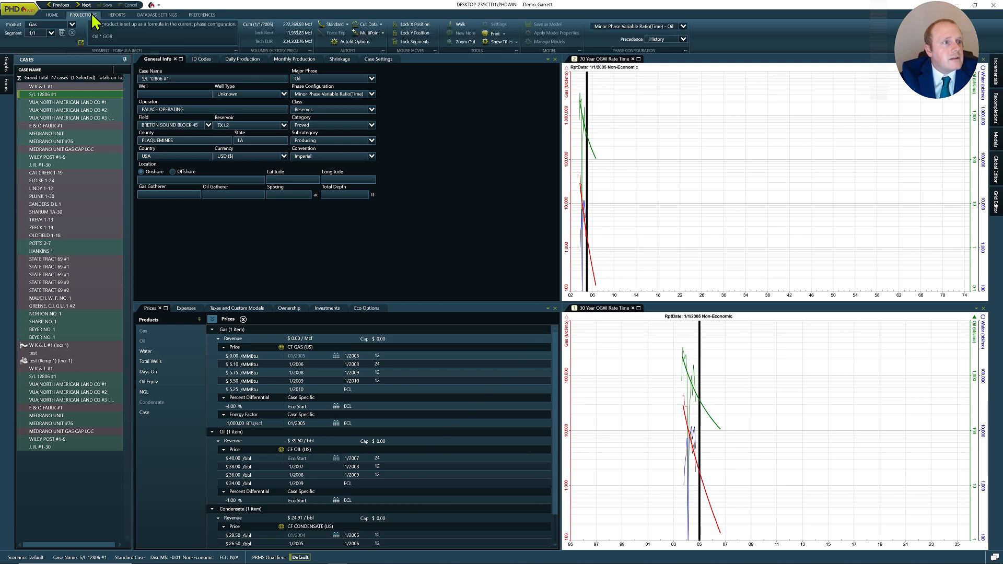
click(72, 24)
click(52, 41)
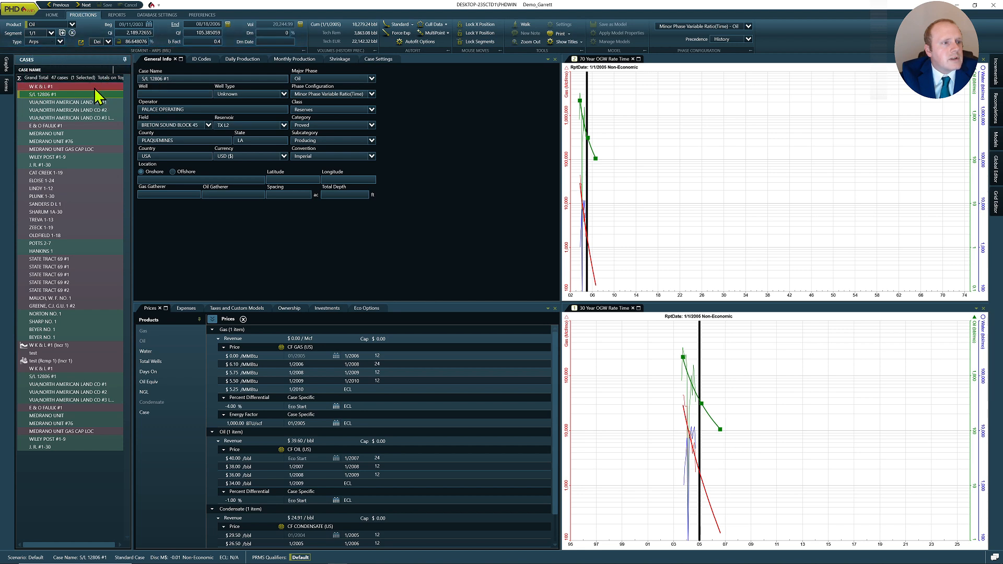
click(96, 87)
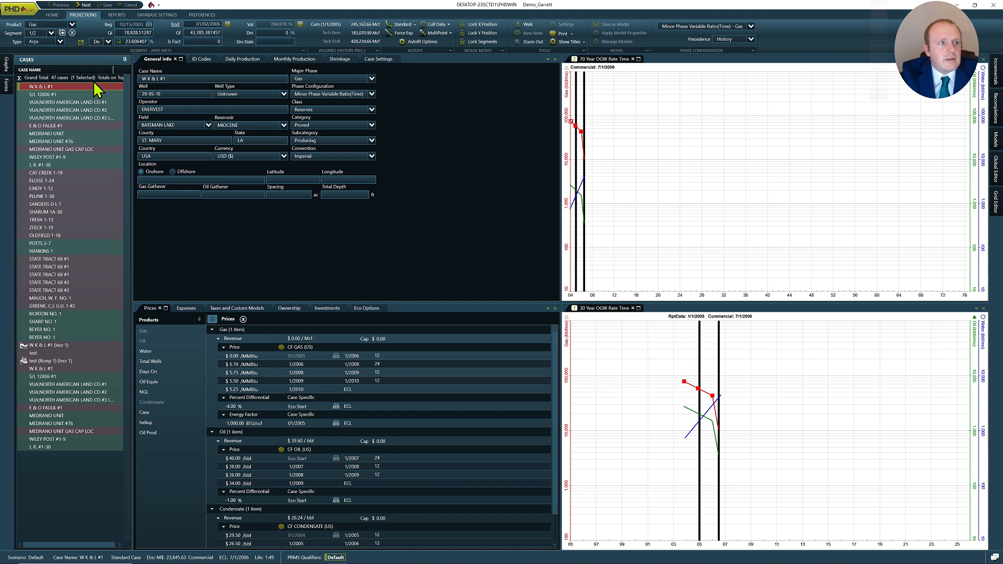
click(72, 25)
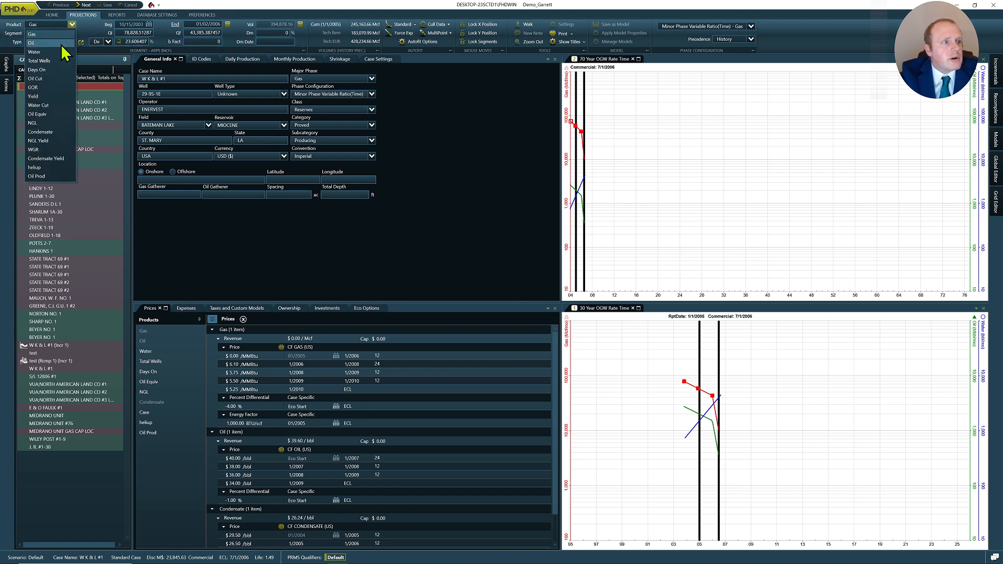
click(61, 43)
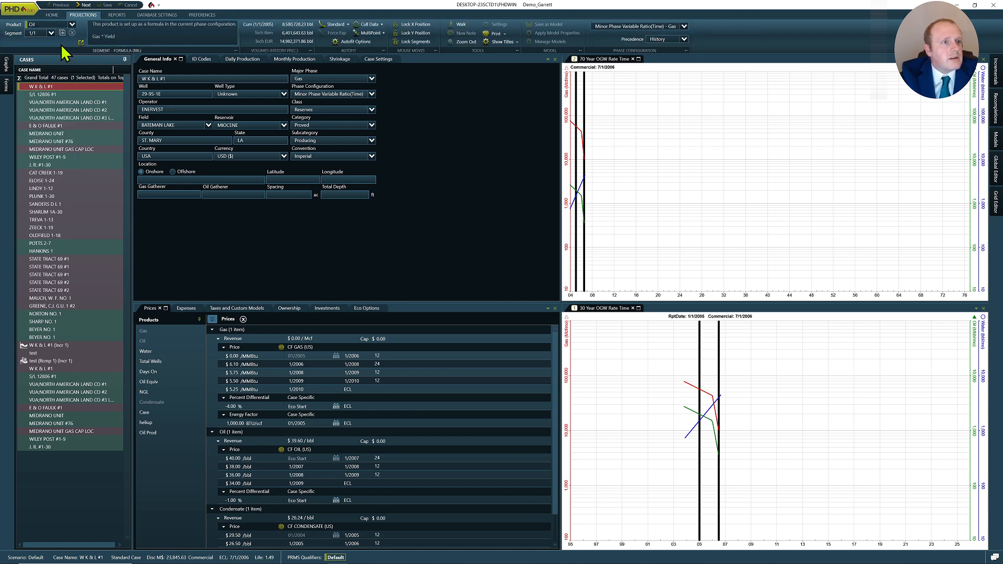
click(58, 94)
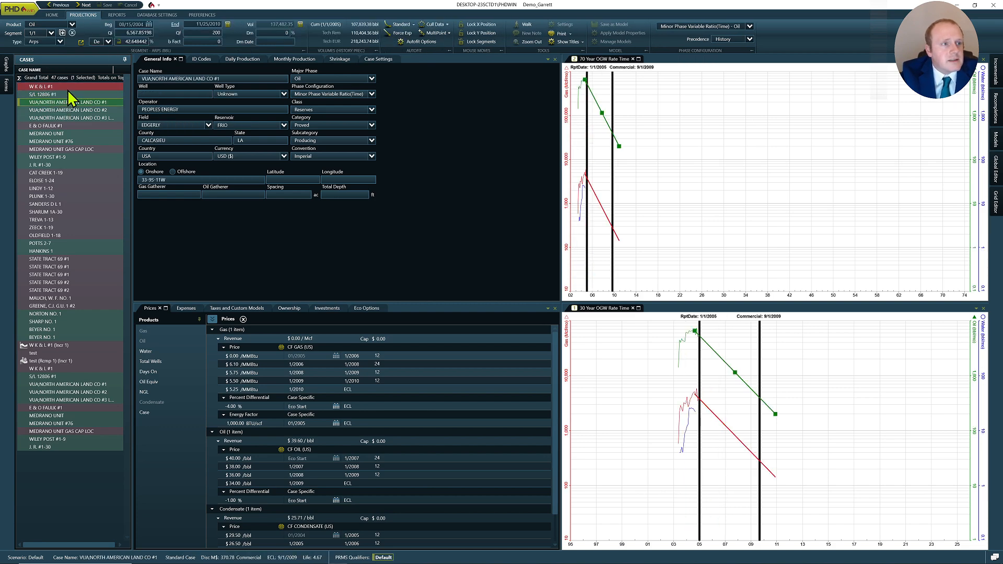
- Select the cases from W K & L #1 through Lindy 1-12 in the Reports case list
click(118, 15)
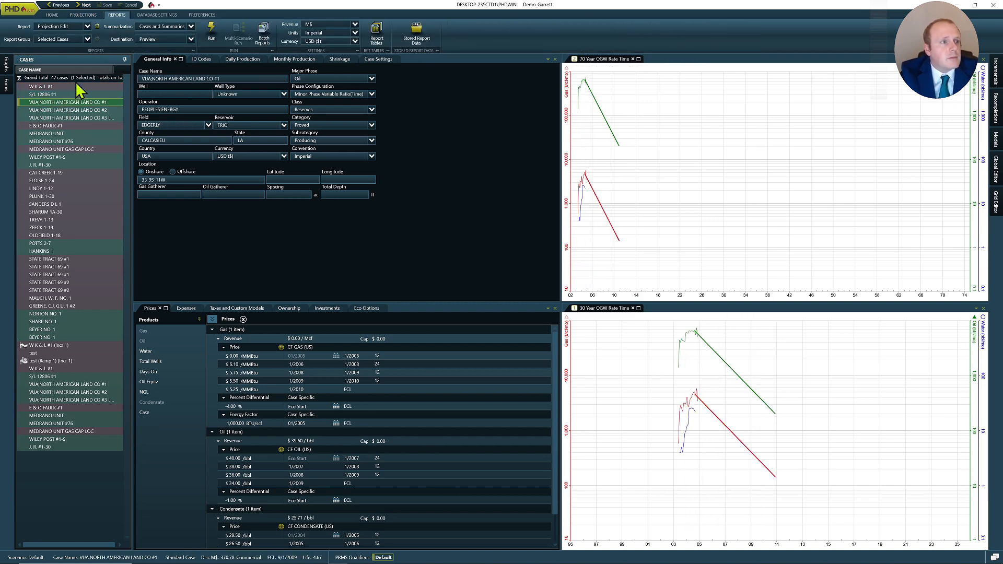
click(77, 79)
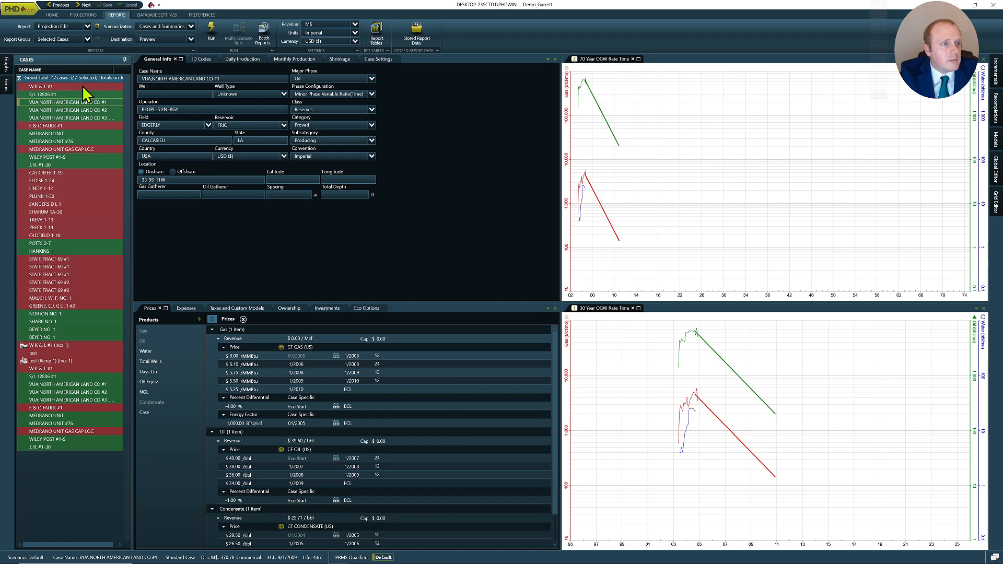
click(82, 86)
shift+click(83, 189)
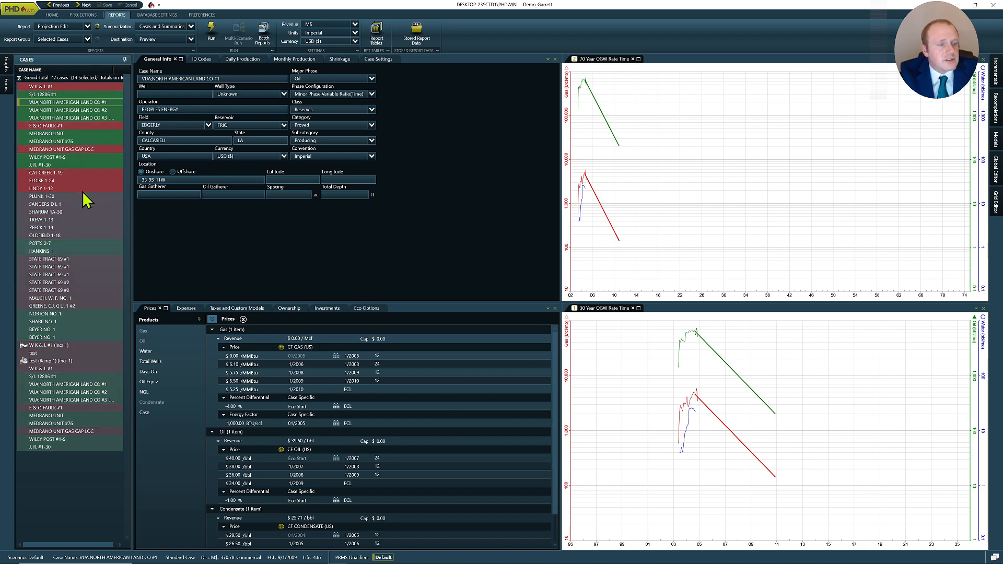
key(alt+Tab)
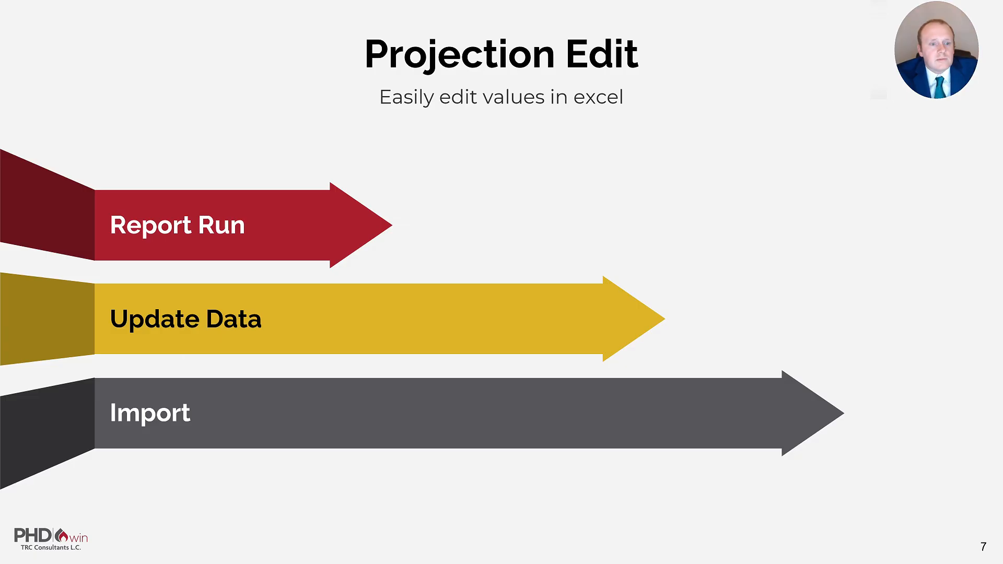
key(Right)
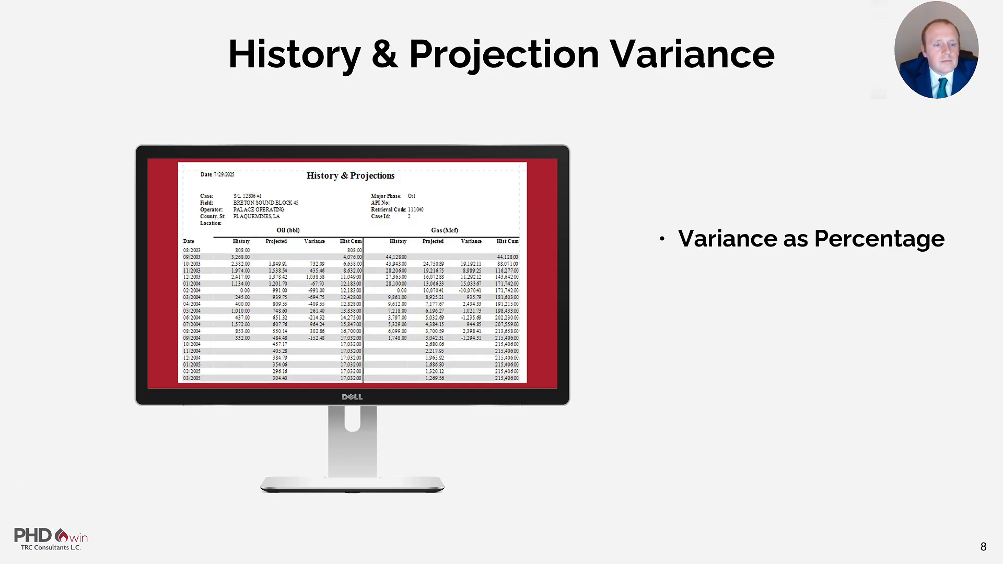
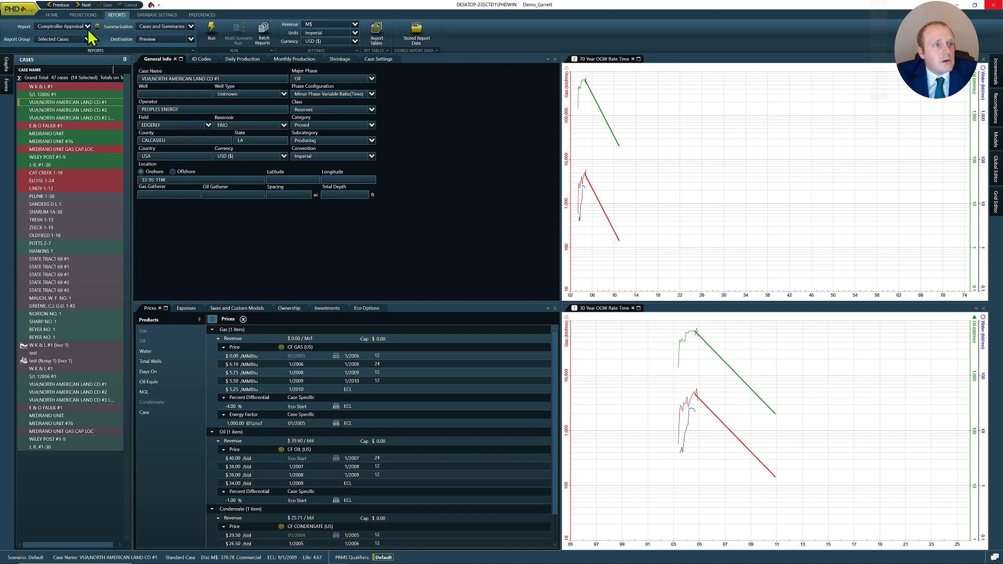
- Add a Dev Express report by importing Economics_Spotfire Export Build 18.package from USB Drive (E:), then close the report dialog
click(88, 27)
click(81, 35)
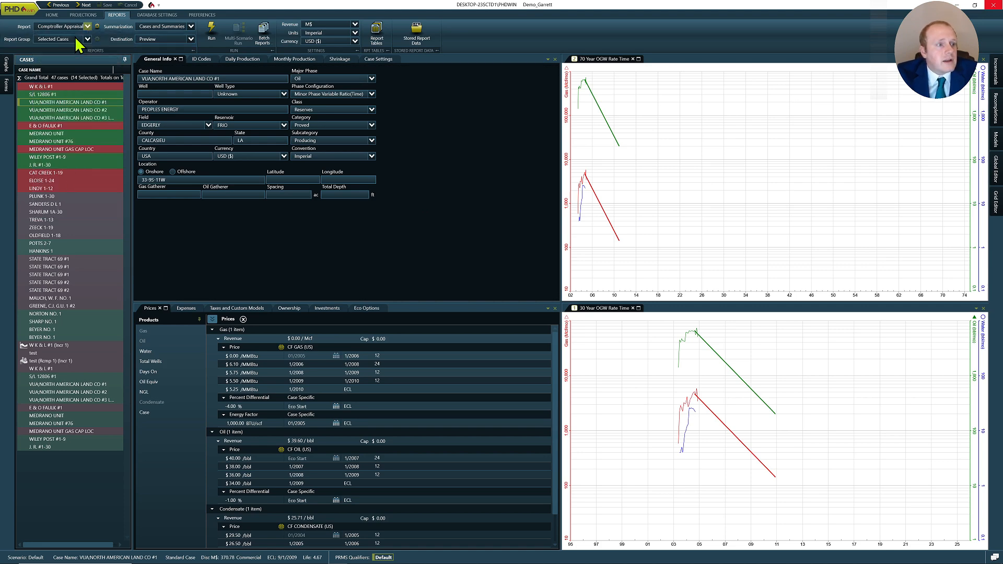
click(505, 244)
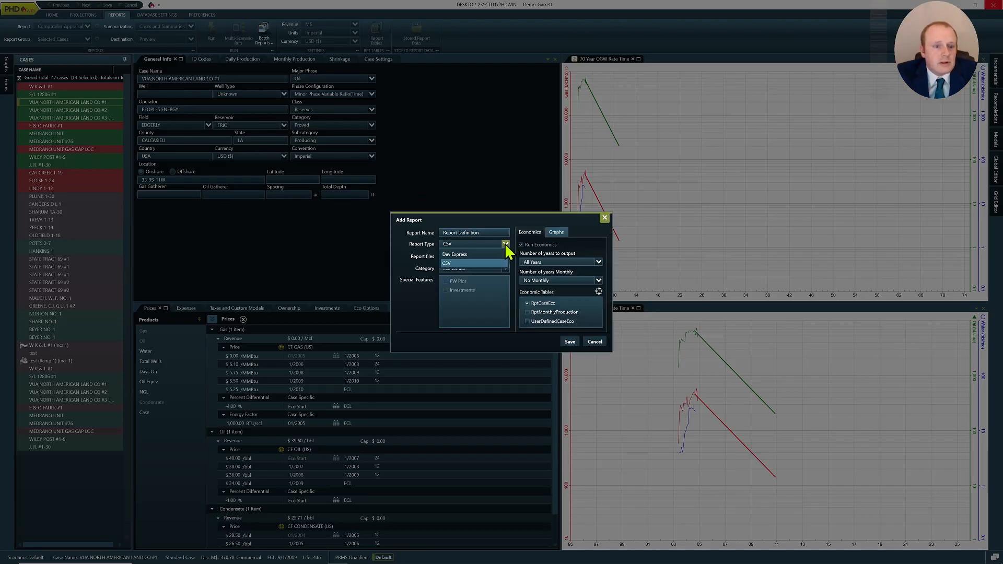
click(491, 255)
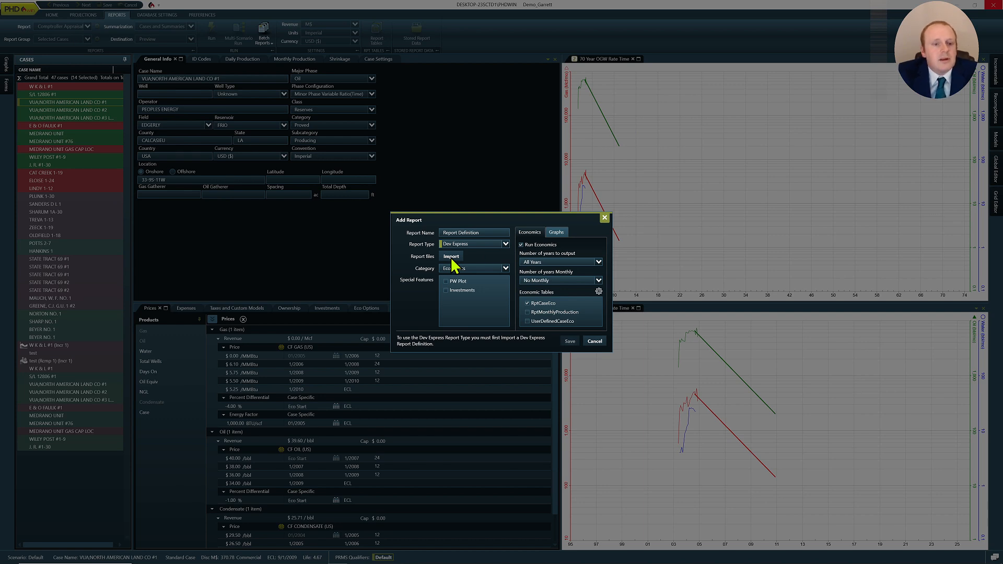
click(452, 257)
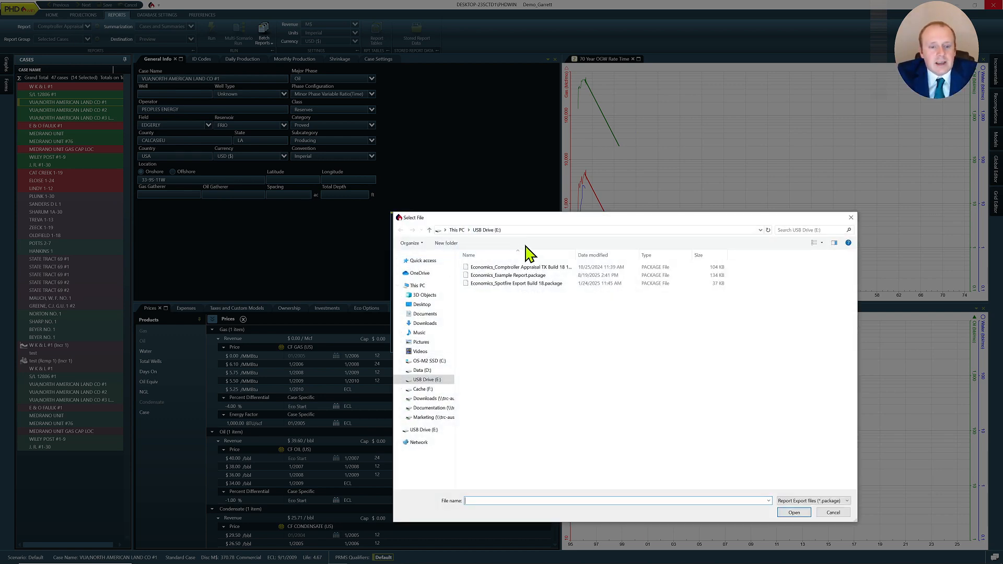
click(532, 286)
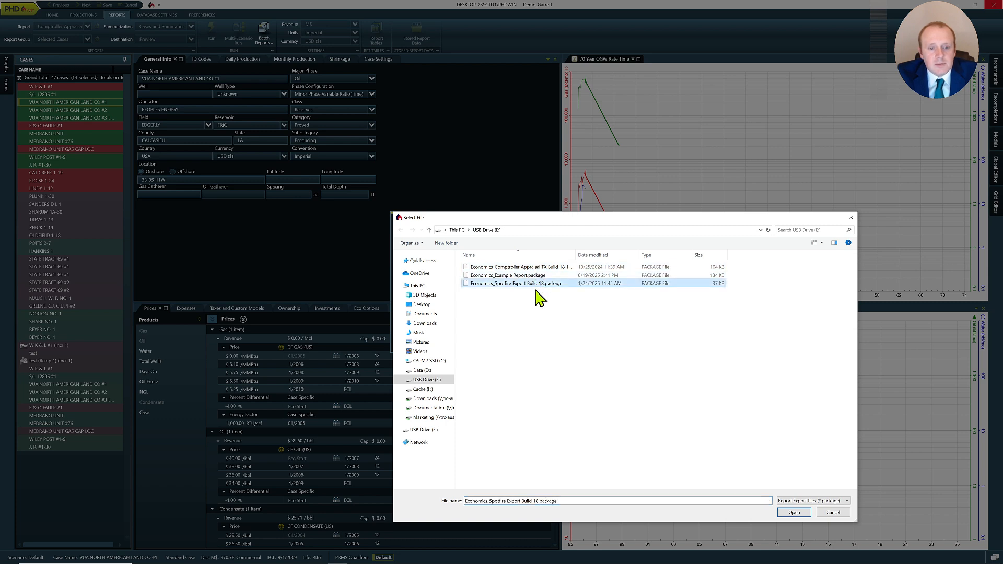
click(793, 514)
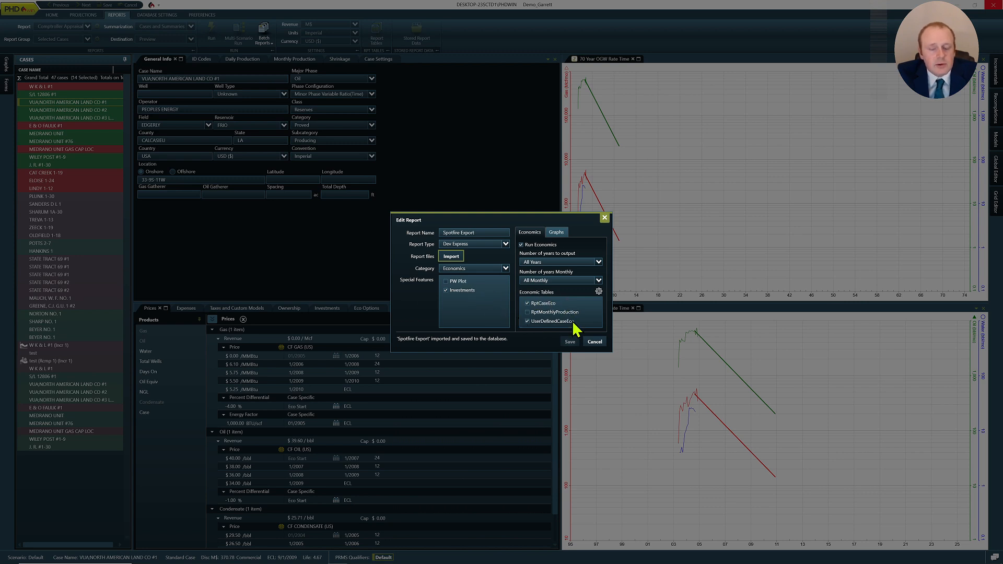
click(594, 343)
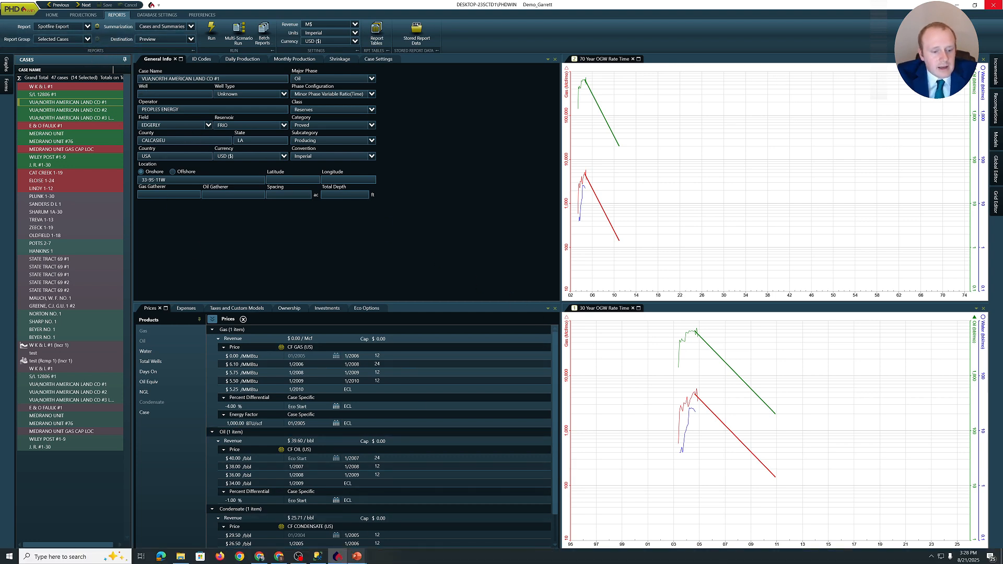
- Switch to SQL Server Management Studio and create a new database named Spotfire, then expand it
mouse_move(337, 556)
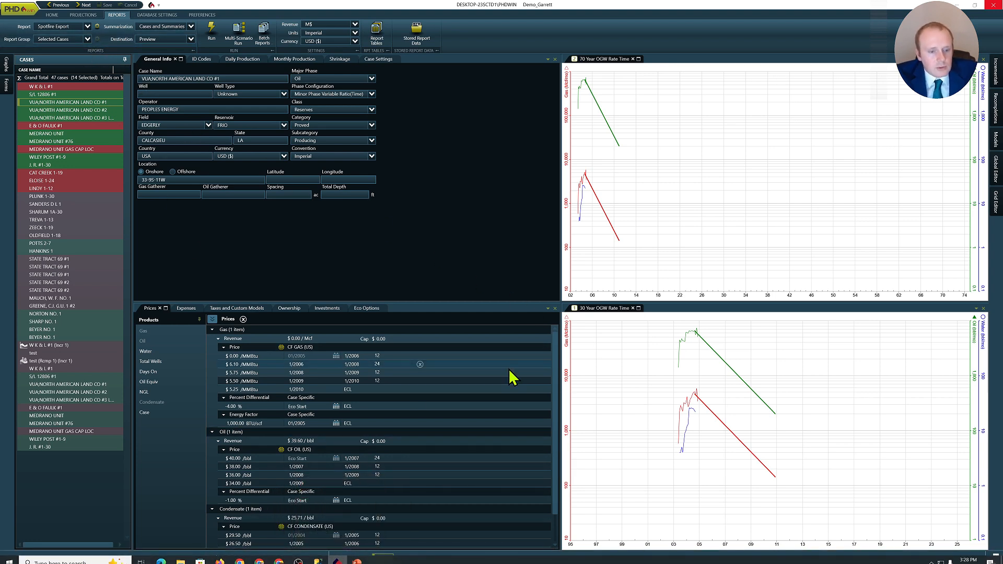
key(alt+Tab)
key(alt+Tab)
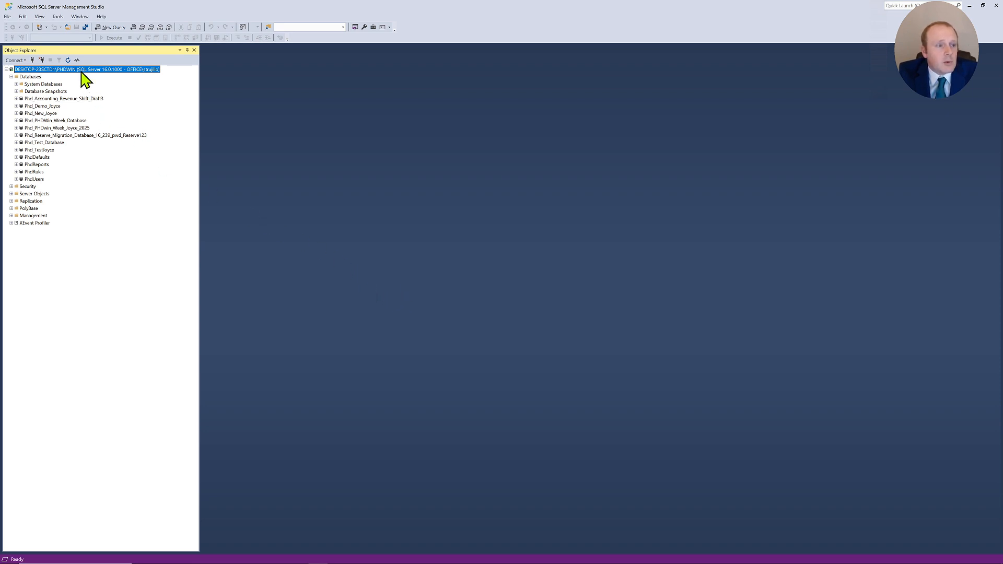
click(35, 78)
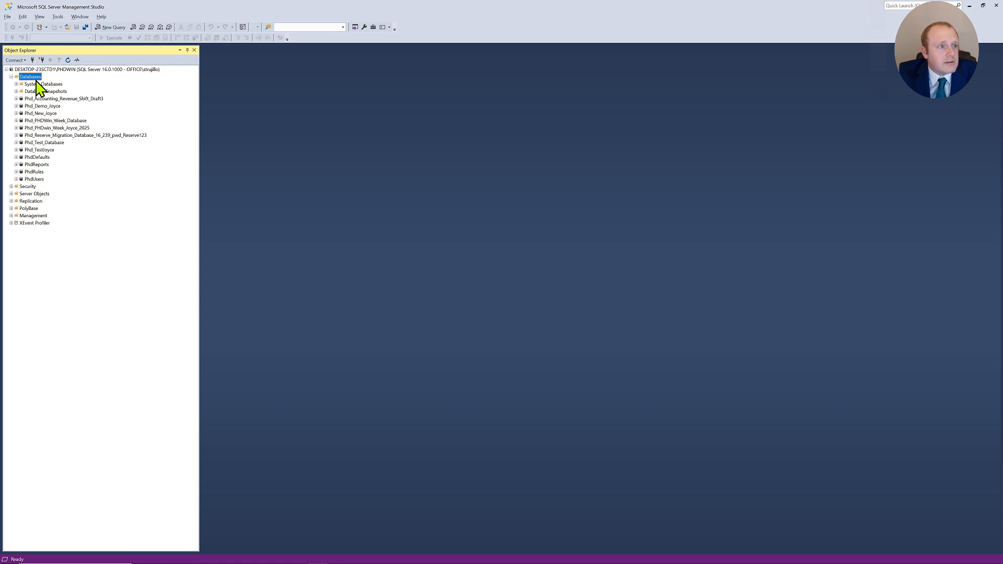
click(68, 60)
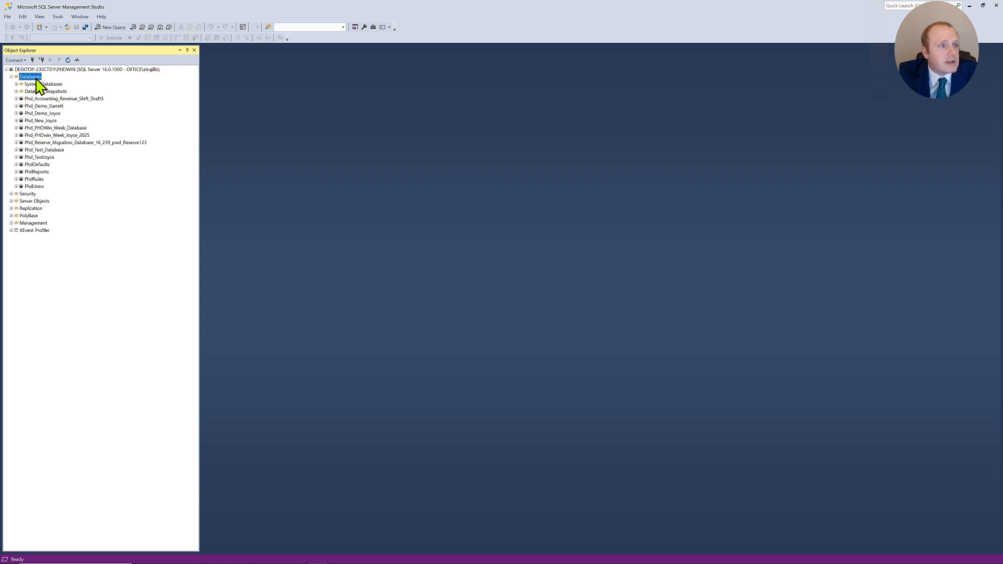
right_click(37, 80)
click(44, 83)
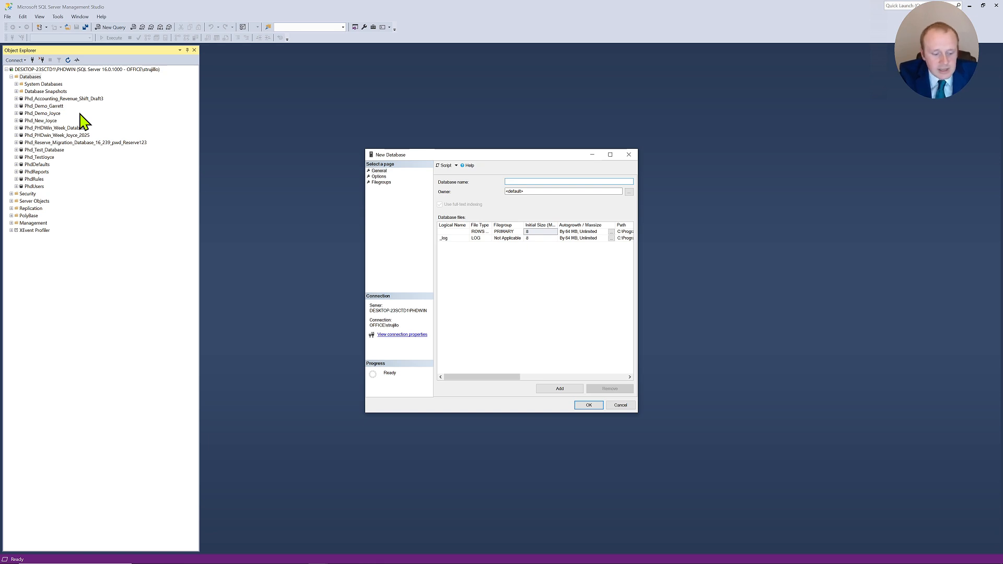
text(Spotfire)
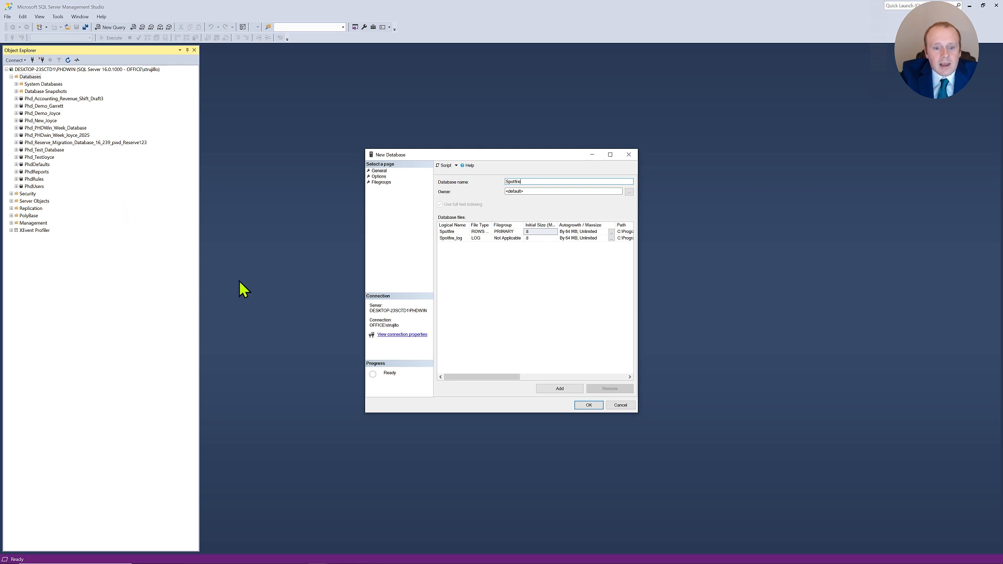
click(590, 406)
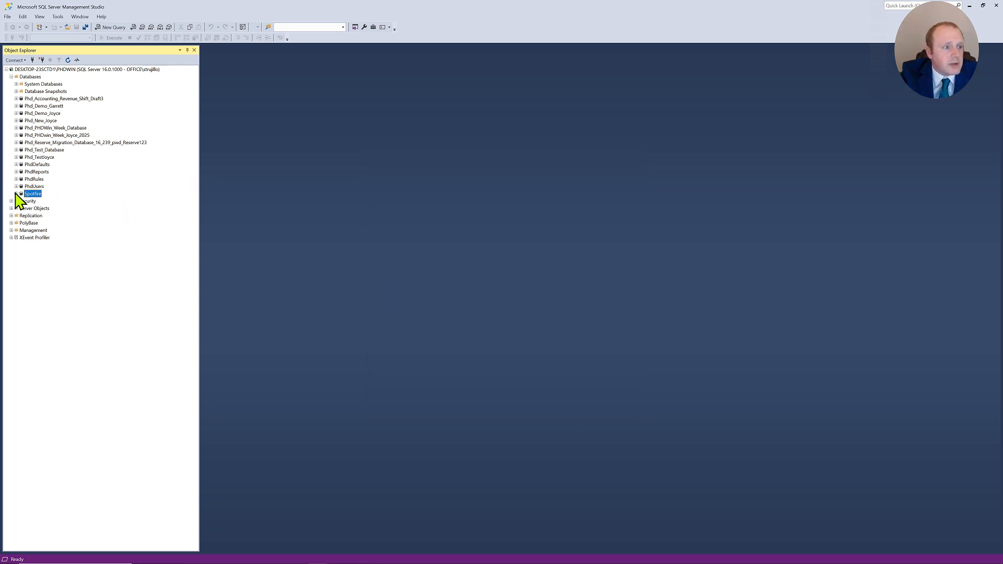
click(16, 194)
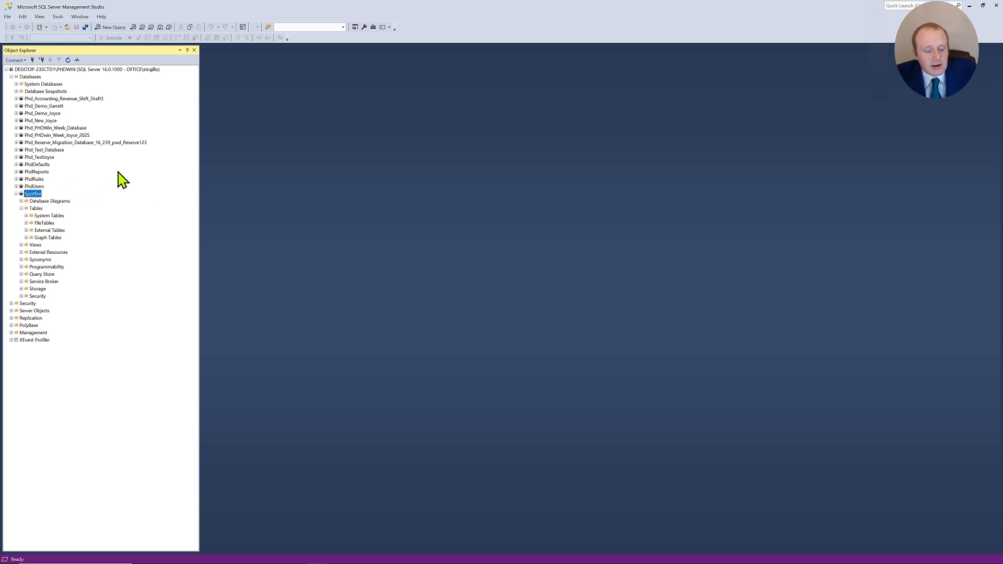
- Return to PHDwin, run the Spotfire Export report for the selected cases, and close the report preview
key(alt+Tab)
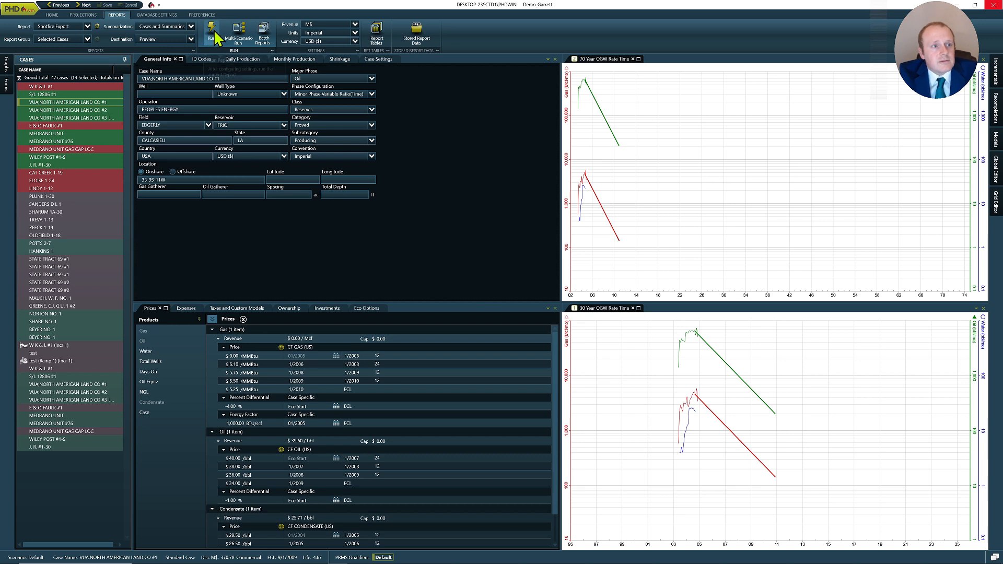
click(212, 33)
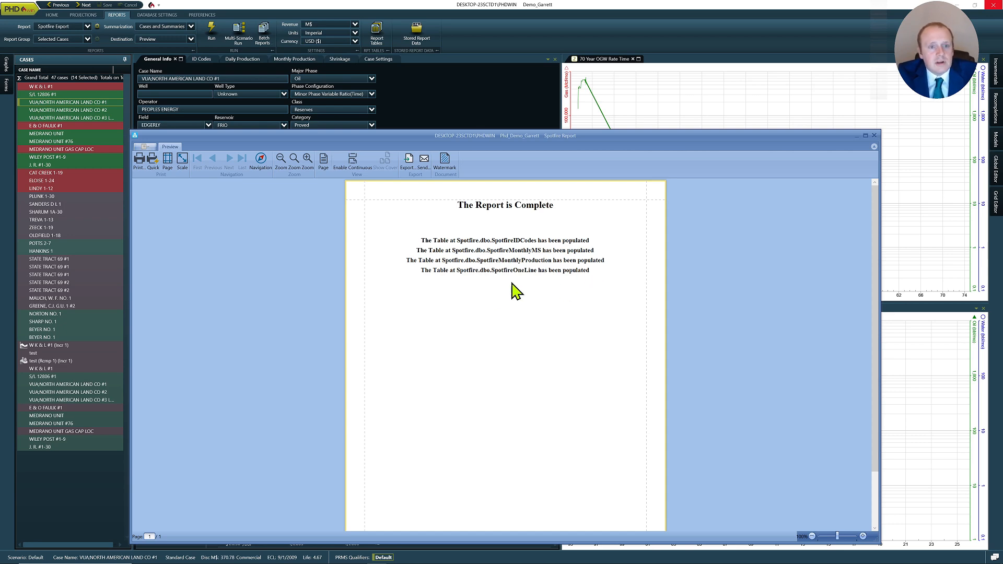
click(875, 136)
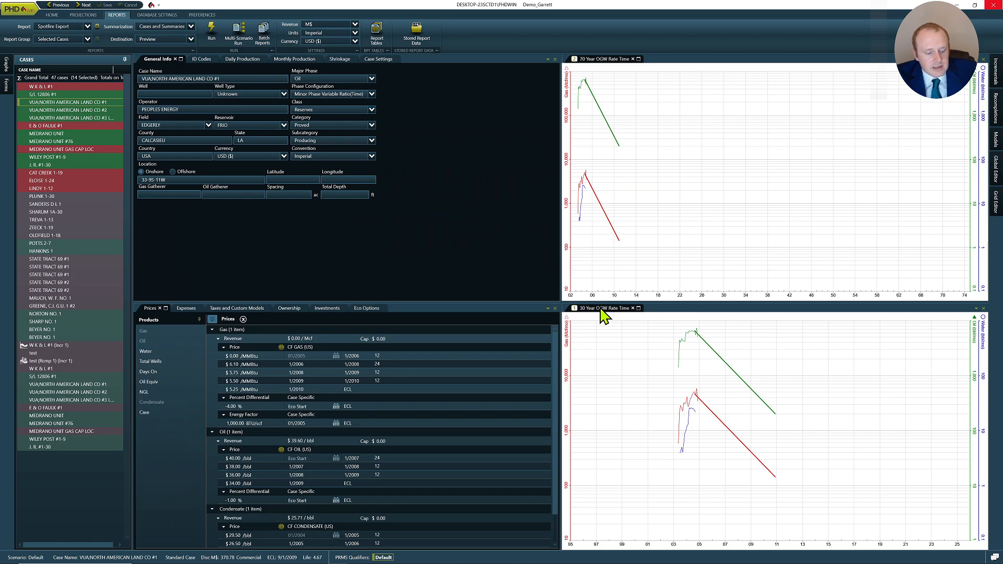
- In SQL Server Management Studio, refresh the Spotfire tables and select the top 1000 rows of SpotfireIDCodes
key(alt+Tab)
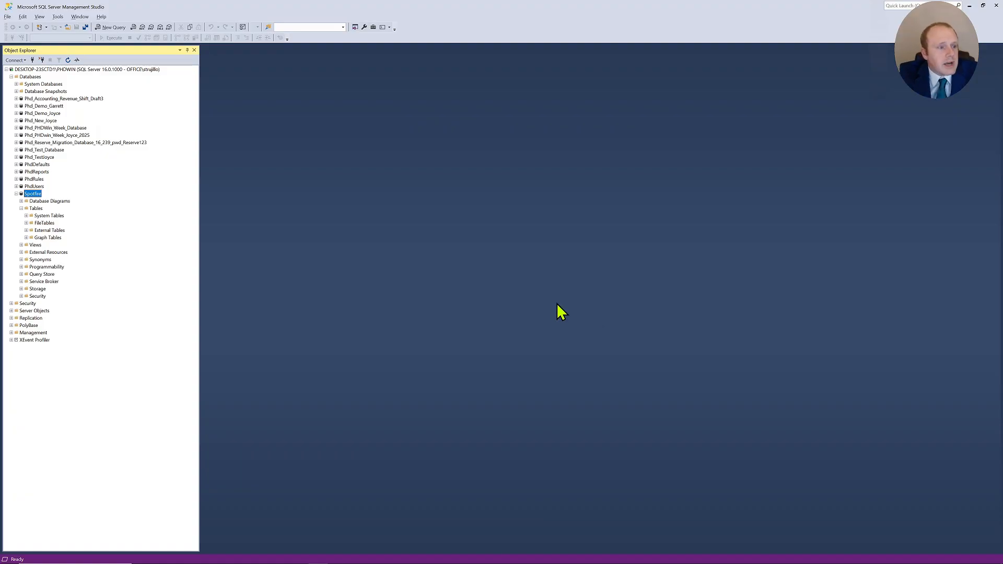
click(34, 209)
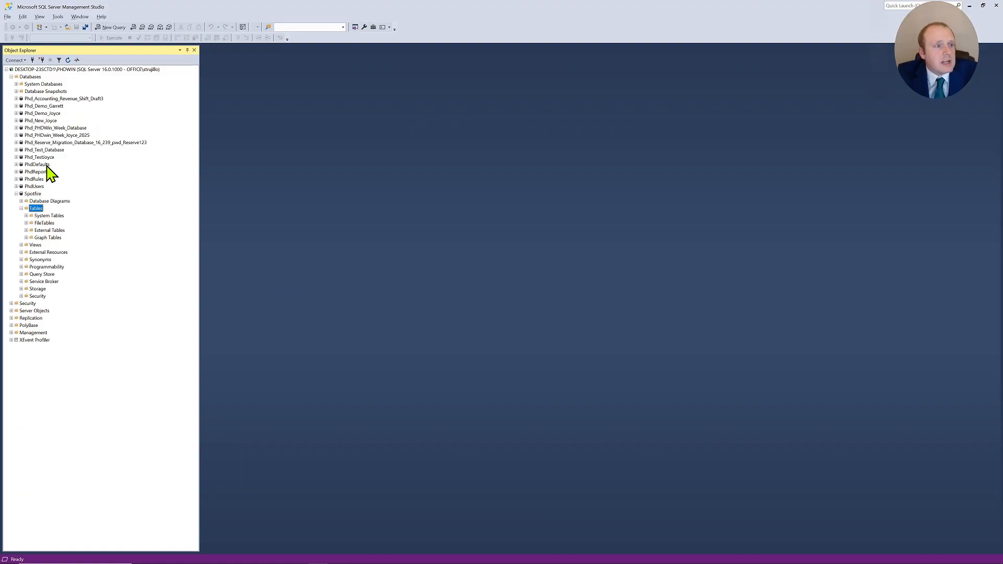
click(68, 60)
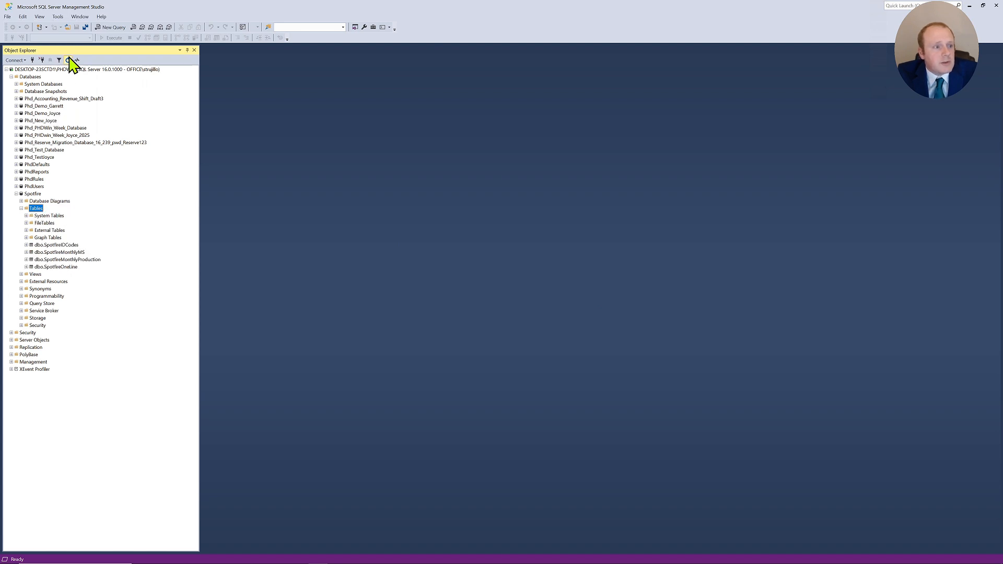
right_click(71, 246)
click(88, 267)
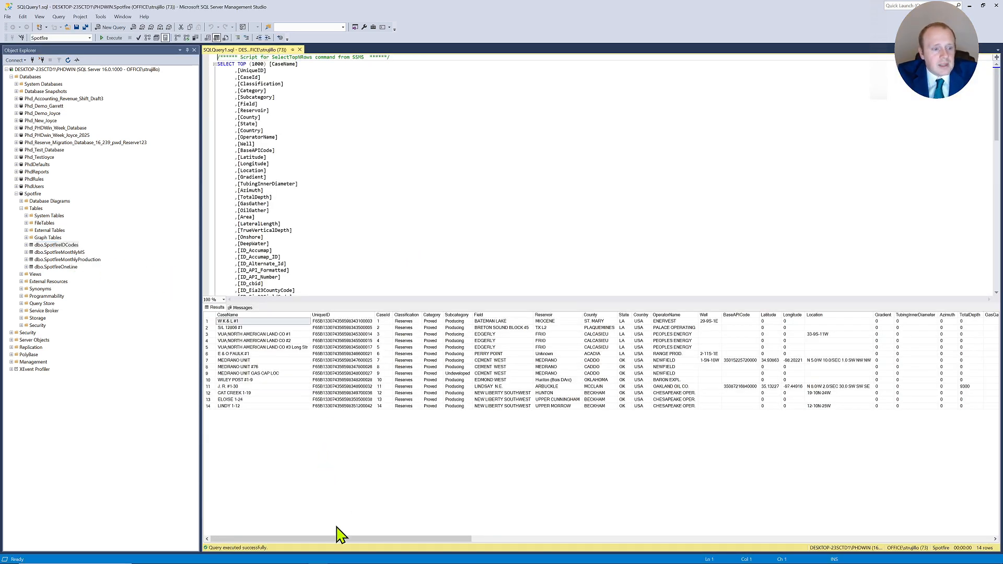
drag(340, 535, 260, 533)
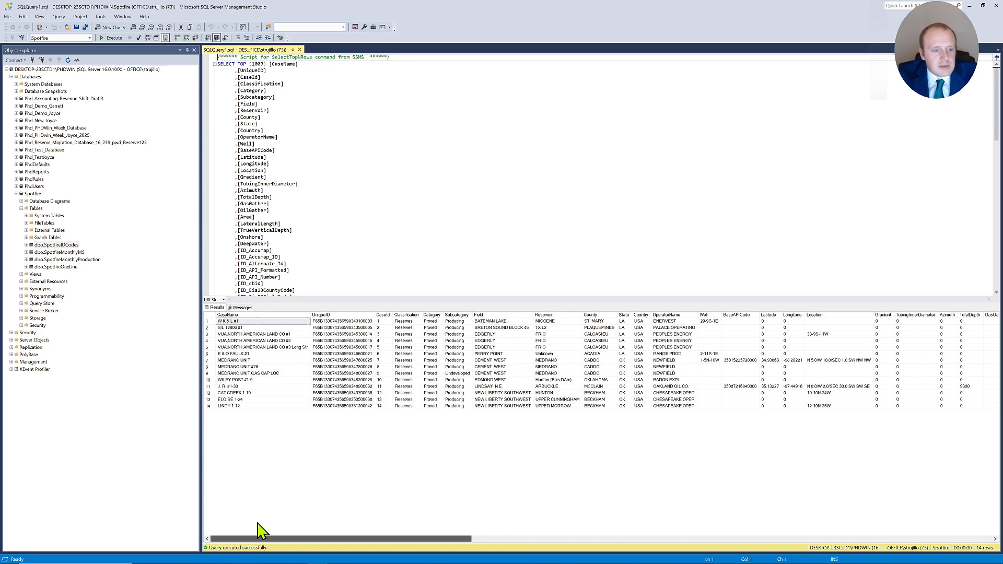
- Select the top 1000 rows of the SpotfireOneLine table and scroll through its result columns
click(75, 268)
right_click(76, 269)
click(87, 291)
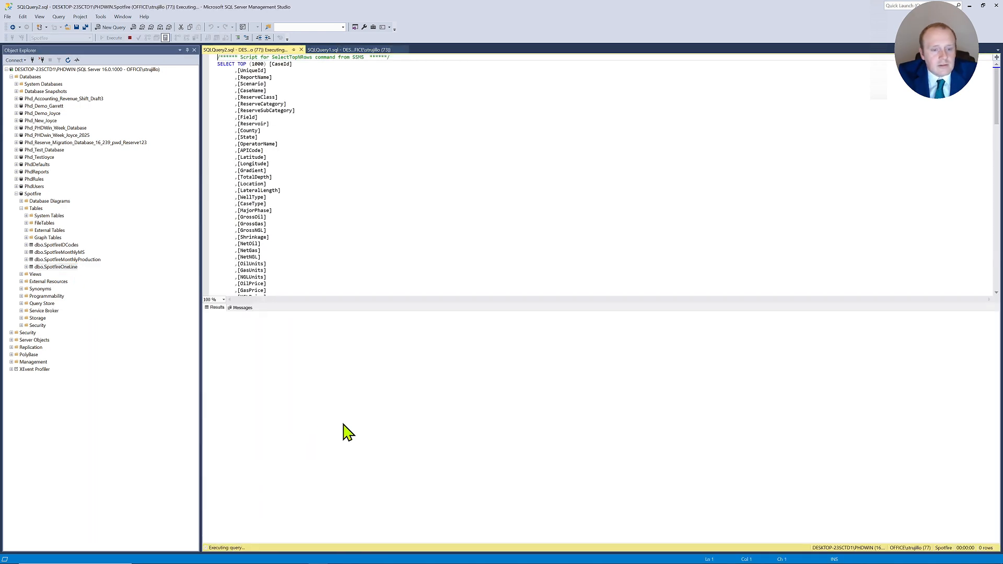
drag(308, 540, 637, 527)
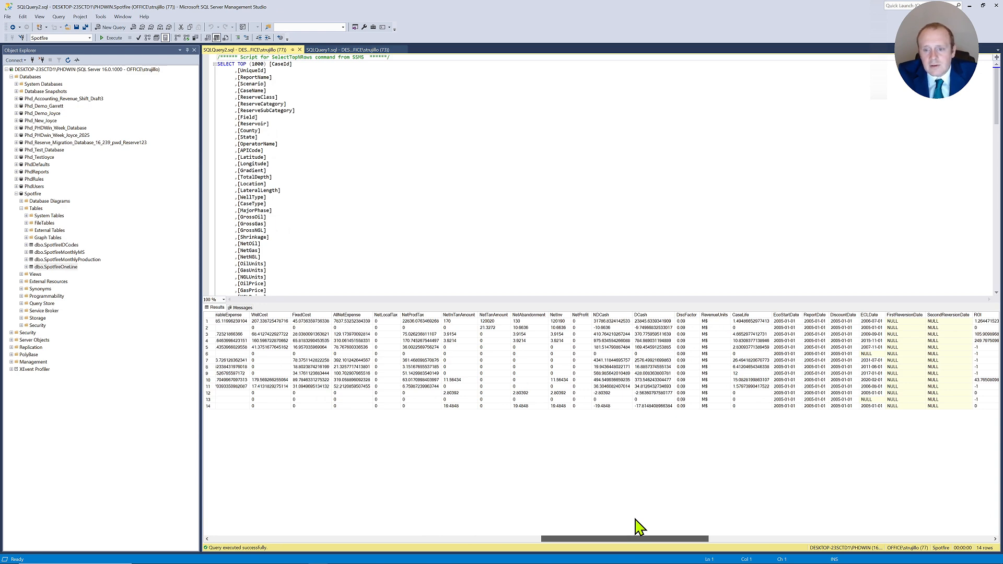
drag(637, 528, 729, 526)
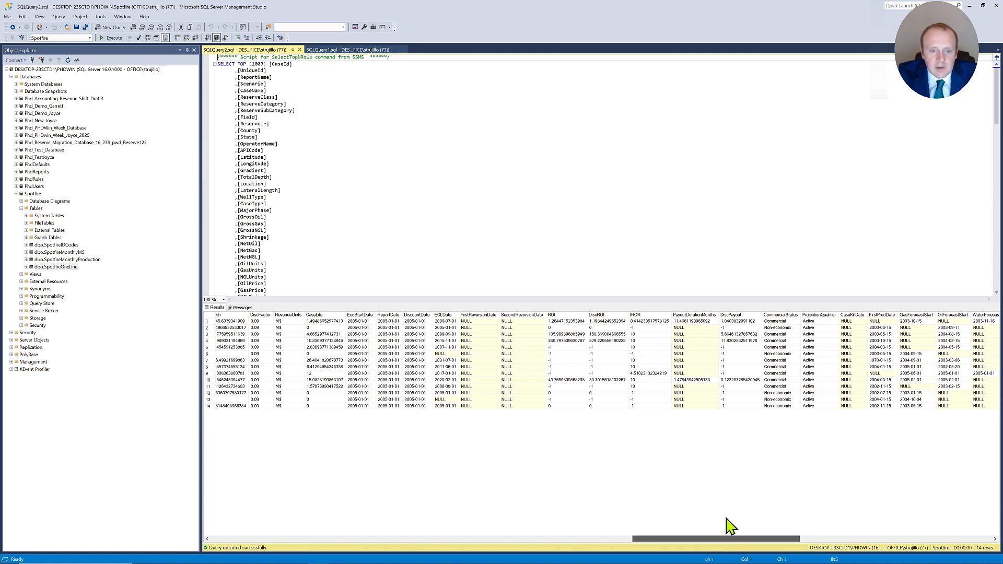
drag(729, 527, 870, 519)
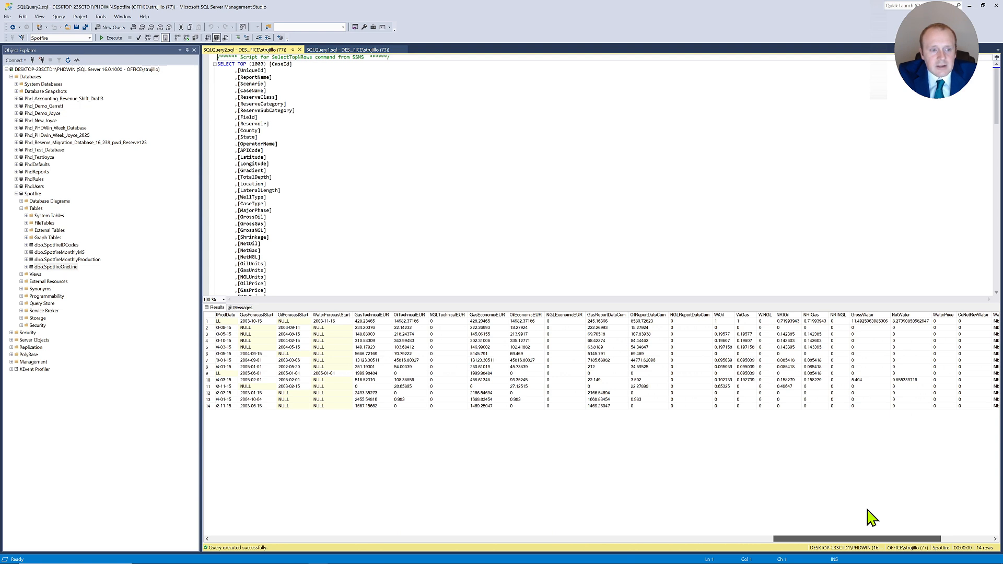
drag(870, 519, 995, 520)
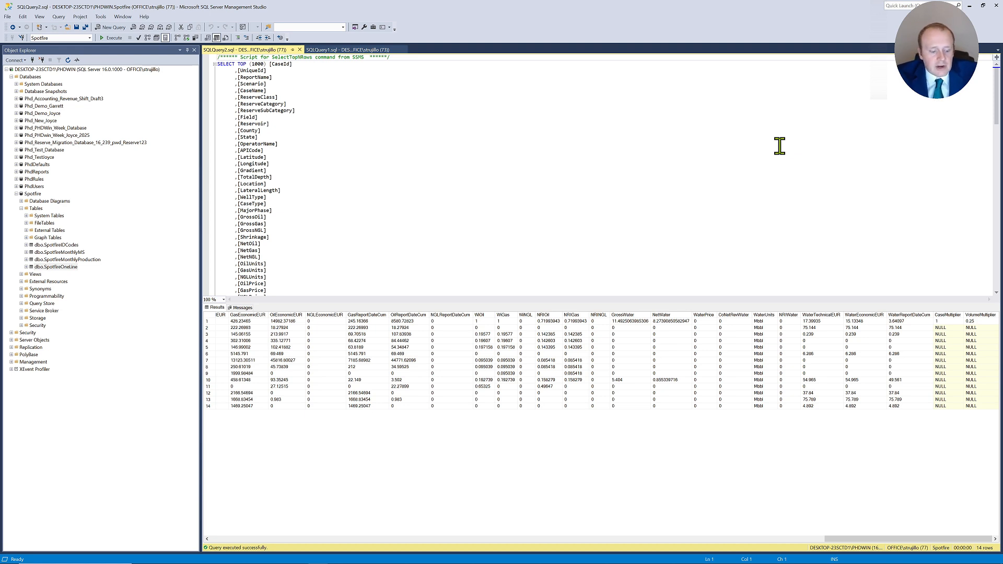
key(alt+Tab)
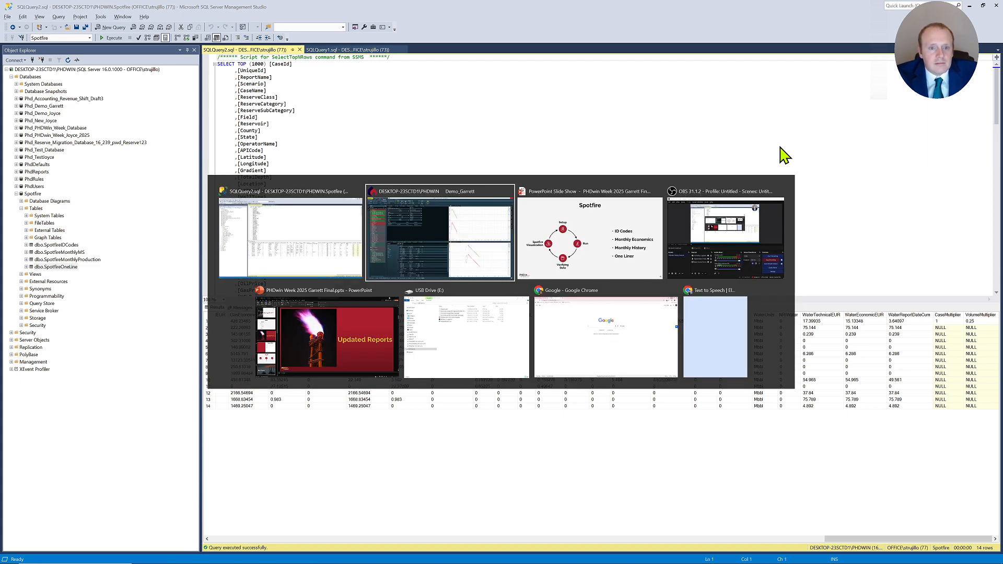
key(alt+Tab)
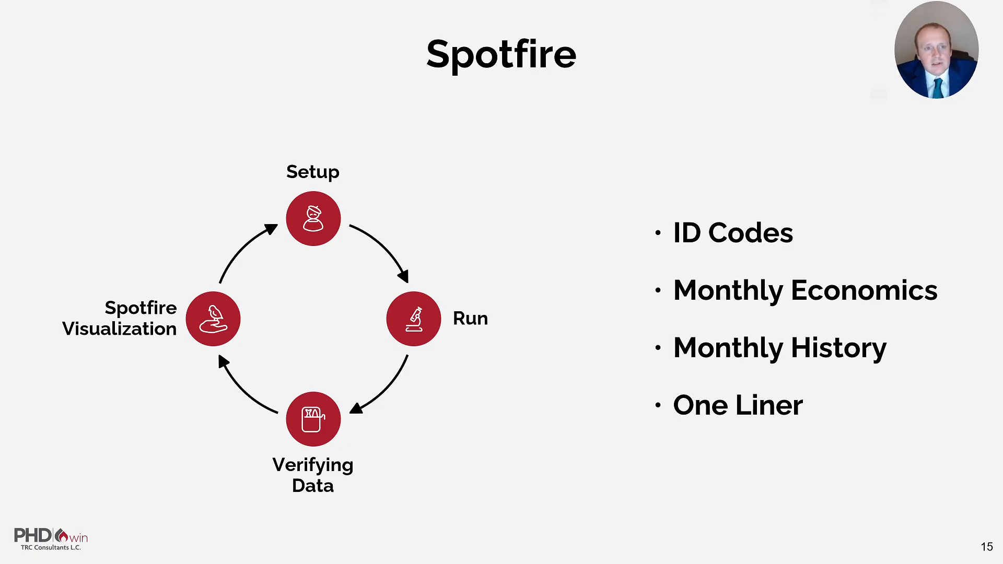